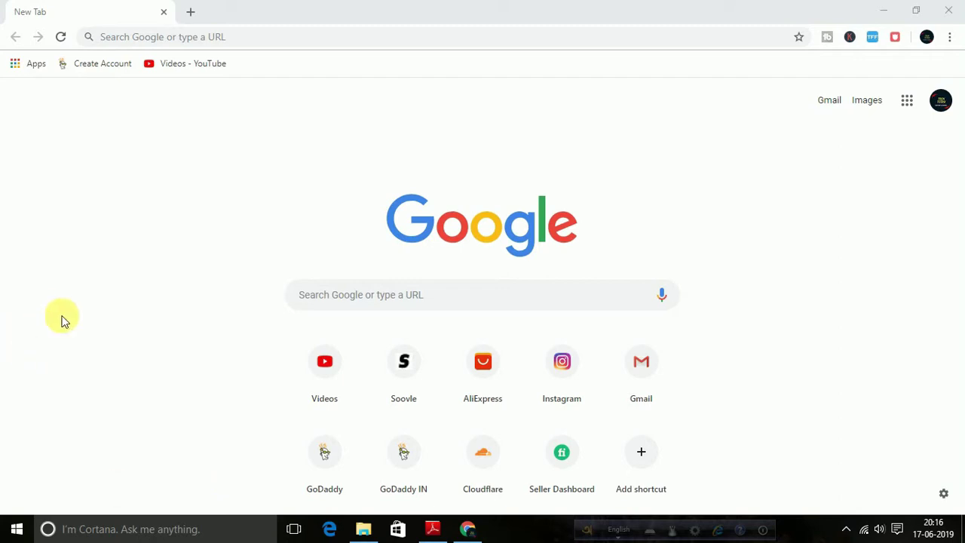
Place the cursor in the address bar of a new Chrome tab on the Google start page.
{"action": "left_click", "coordinate": [354, 298]}
Enter 'resumema' in the address bar, go to ResumeMaker.Online, and start designing a new resume.
{"action": "type", "text": "res"}
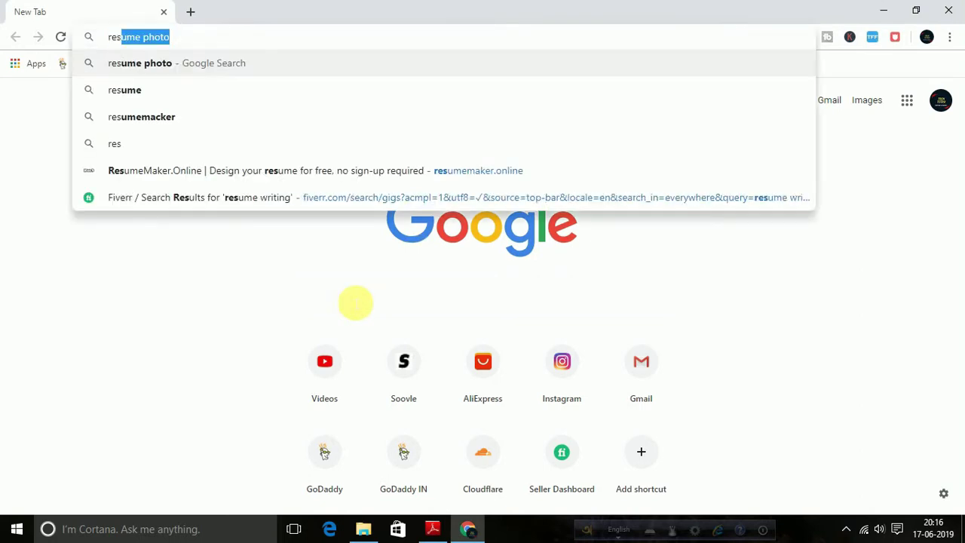
{"action": "type", "text": "ume"}
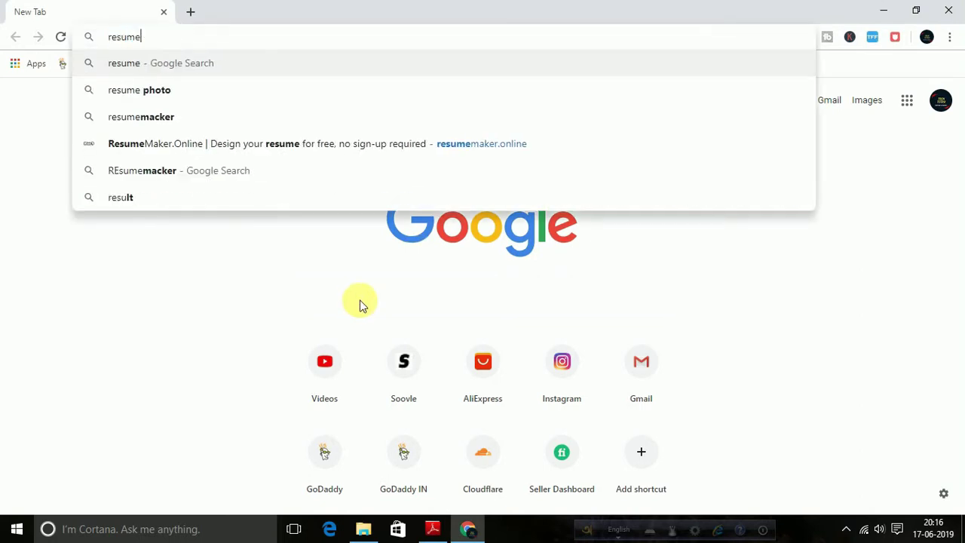
{"action": "type", "text": "ma"}
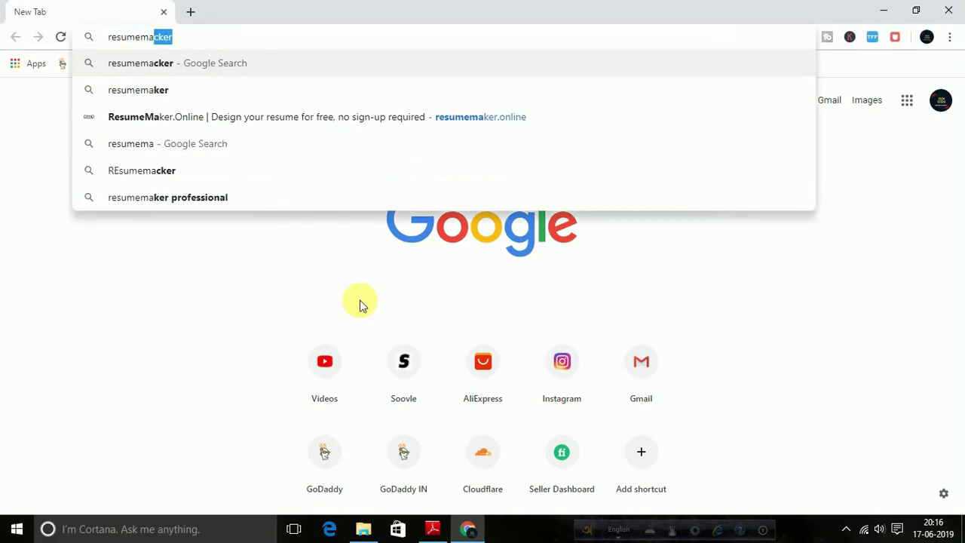
{"action": "left_click", "coordinate": [370, 121]}
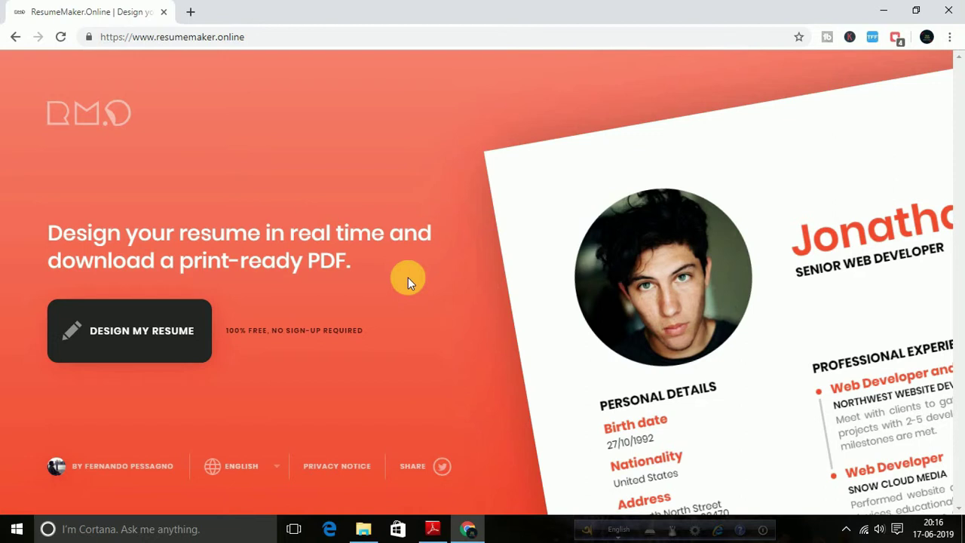
{"action": "left_click", "coordinate": [119, 334]}
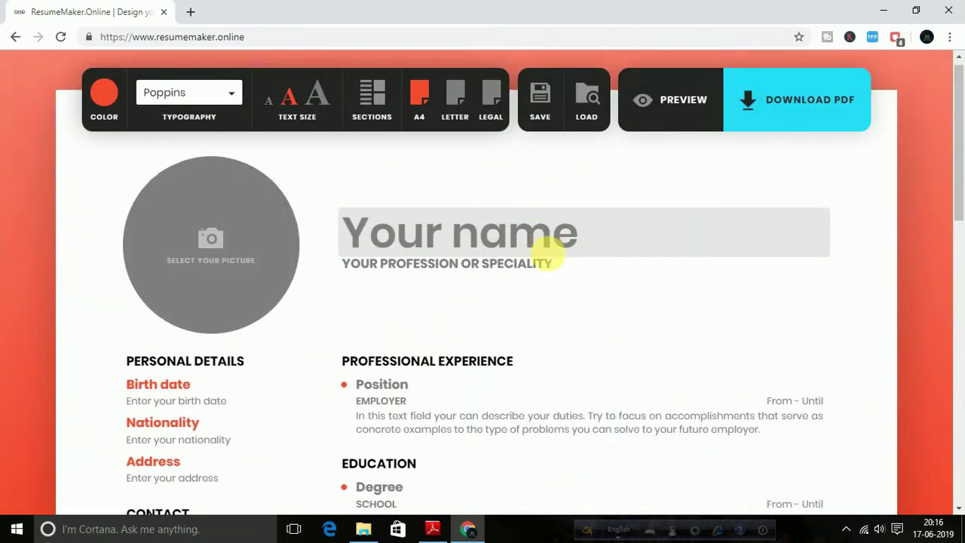
Change the resume's accent colour from orange to the green swatch in the Color palette.
{"action": "scroll", "coordinate": [550, 253], "scroll_direction": "down", "scroll_amount": 4}
{"action": "scroll", "coordinate": [536, 286], "scroll_direction": "up", "scroll_amount": 2}
{"action": "scroll", "coordinate": [530, 298], "scroll_direction": "up", "scroll_amount": 2}
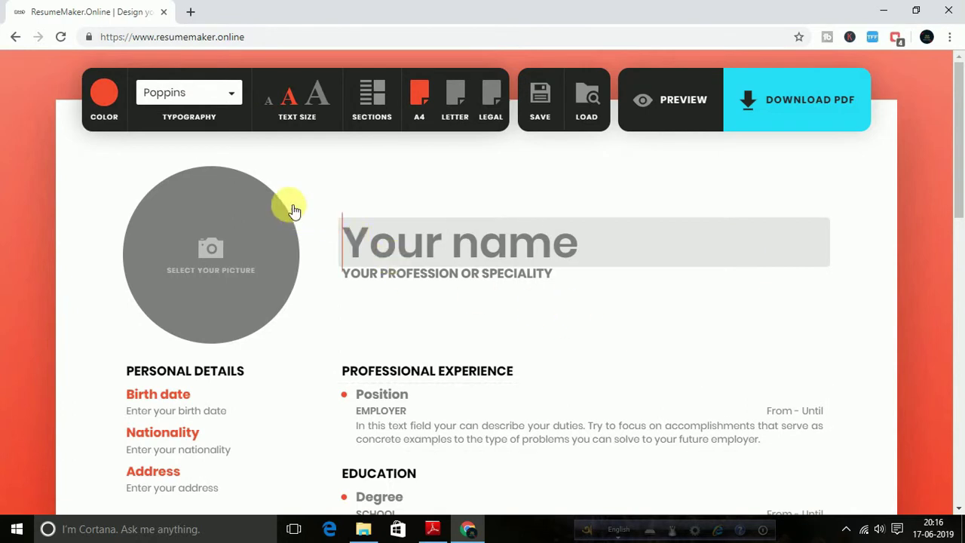
{"action": "left_click", "coordinate": [104, 92]}
{"action": "left_click", "coordinate": [104, 241]}
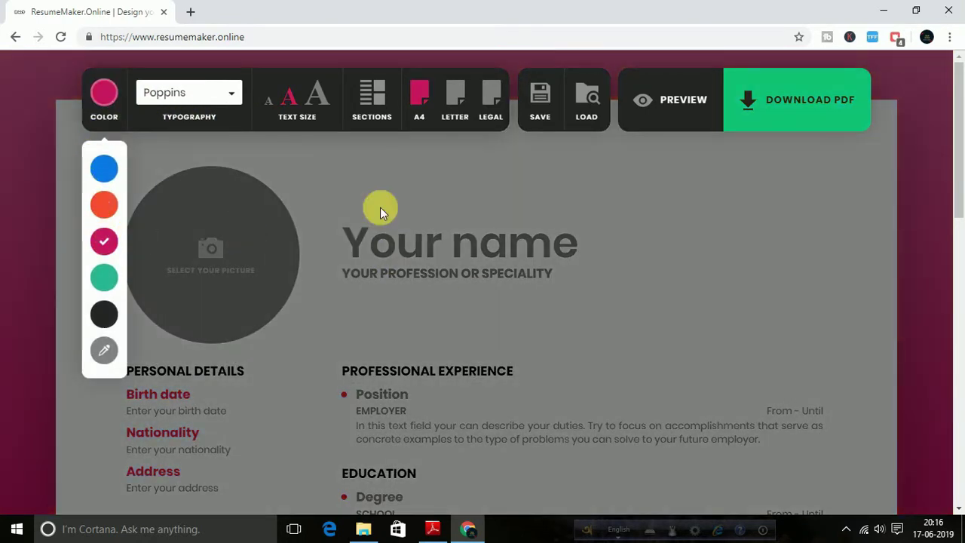
{"action": "left_click", "coordinate": [107, 283]}
{"action": "left_click", "coordinate": [689, 295]}
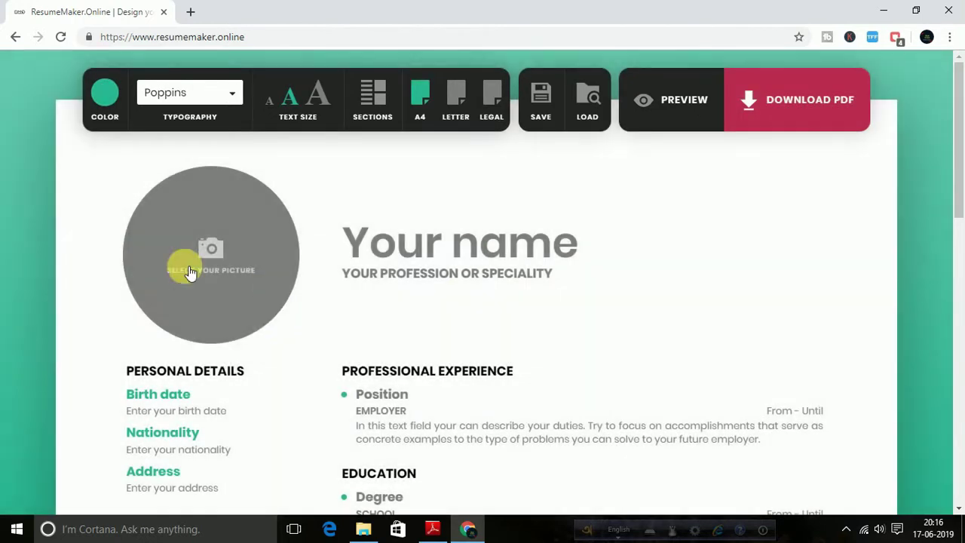
{"action": "left_click", "coordinate": [105, 92]}
{"action": "left_click", "coordinate": [105, 352]}
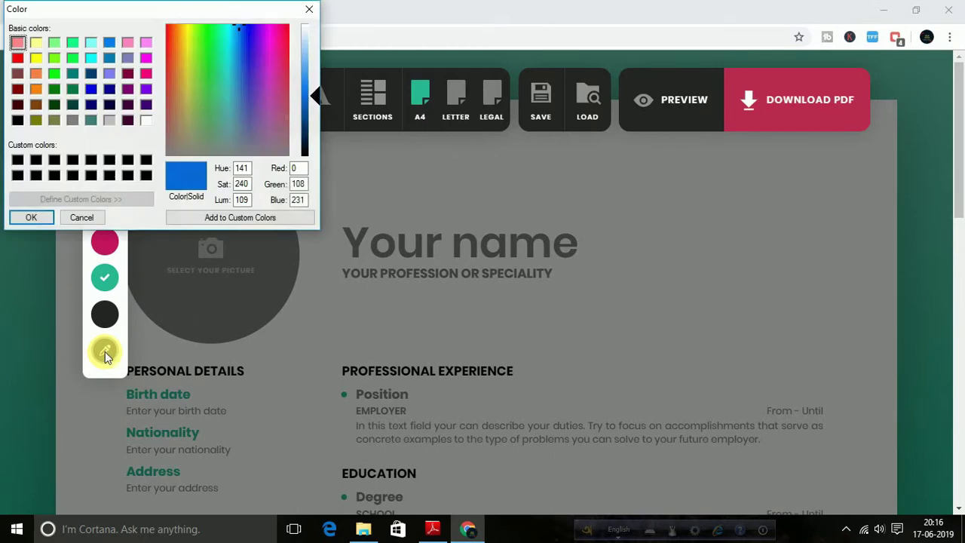
{"action": "left_click", "coordinate": [34, 220]}
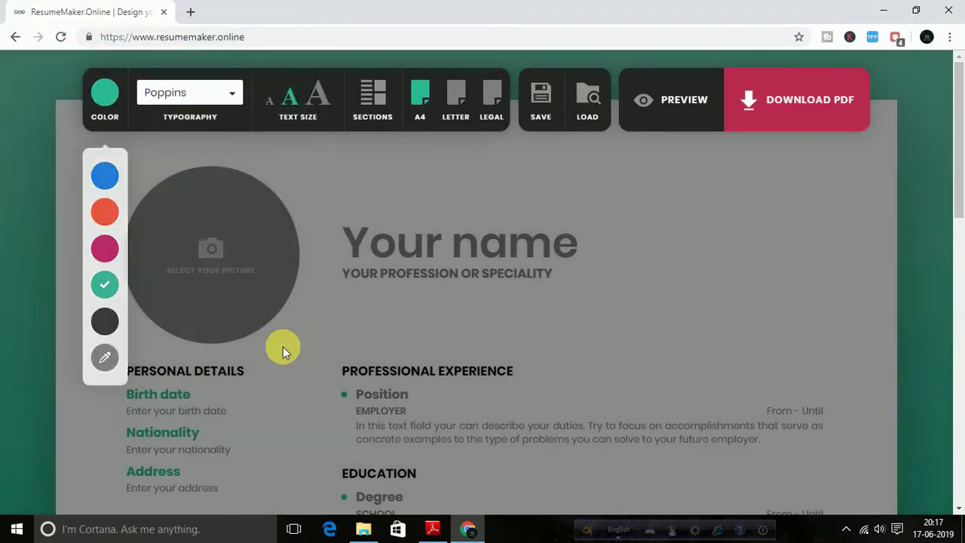
{"action": "left_click", "coordinate": [283, 346]}
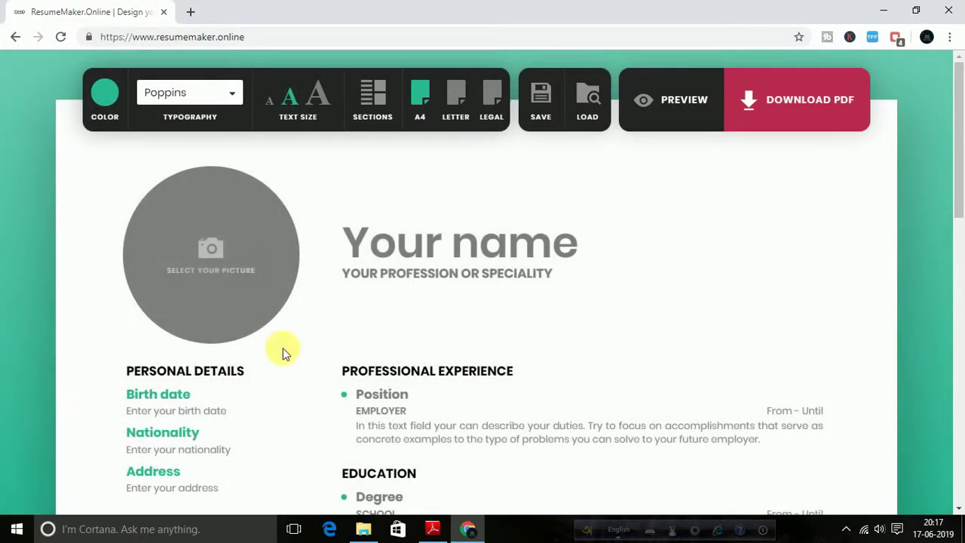
{"action": "left_click", "coordinate": [197, 92]}
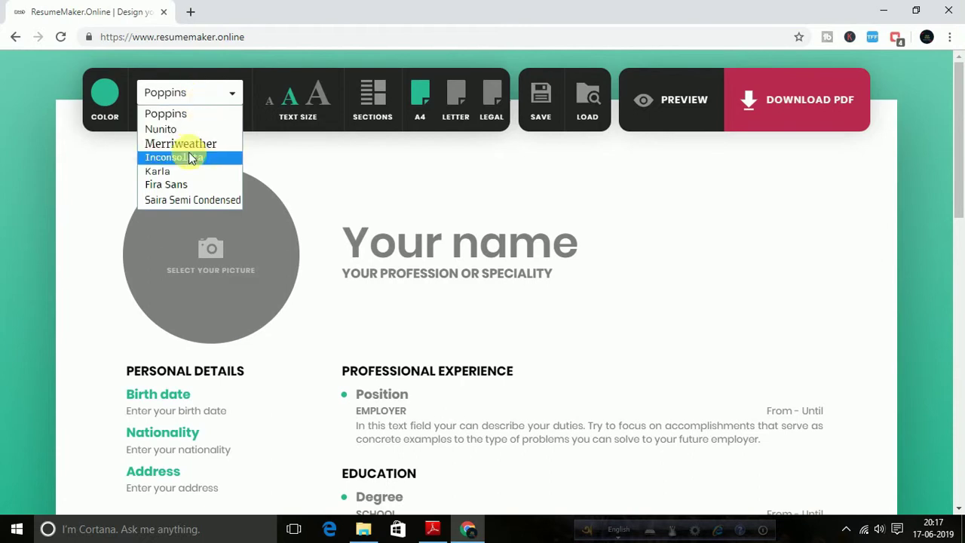
Set the resume typeface to Nunito.
{"action": "left_click", "coordinate": [188, 144]}
{"action": "left_click", "coordinate": [200, 91]}
{"action": "left_click", "coordinate": [197, 146]}
{"action": "left_click", "coordinate": [194, 89]}
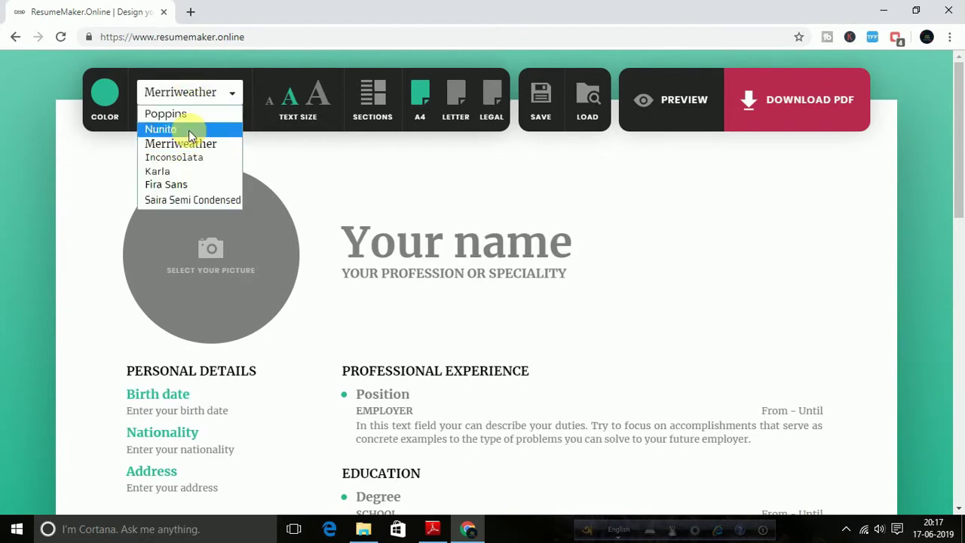
{"action": "left_click", "coordinate": [189, 129]}
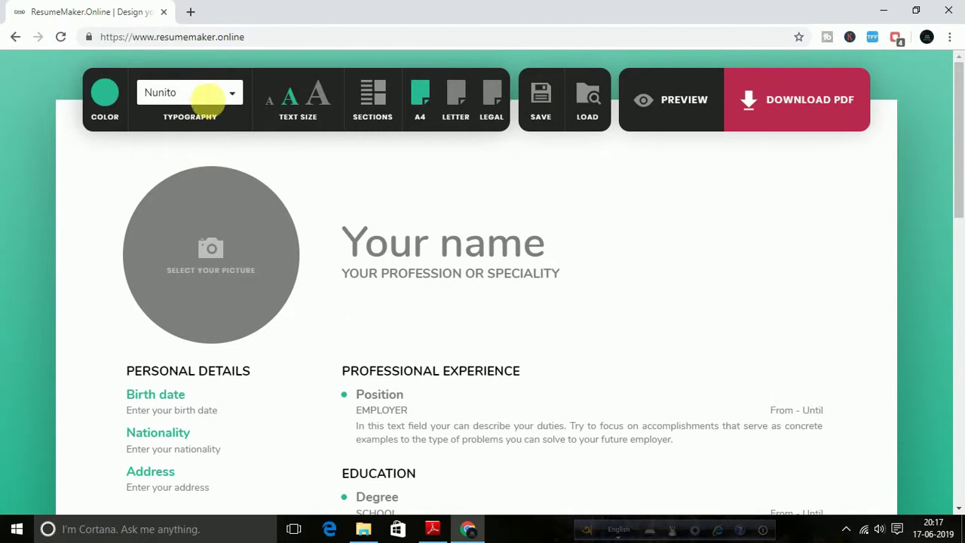
Set the resume text size to the largest option.
{"action": "left_click", "coordinate": [317, 100]}
{"action": "left_click", "coordinate": [289, 100]}
{"action": "left_click", "coordinate": [270, 100]}
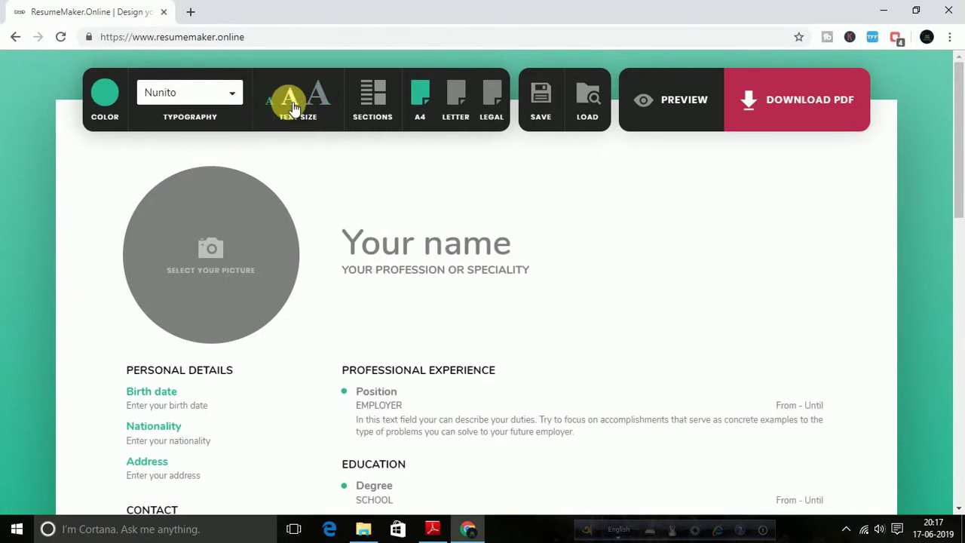
{"action": "left_click", "coordinate": [318, 98]}
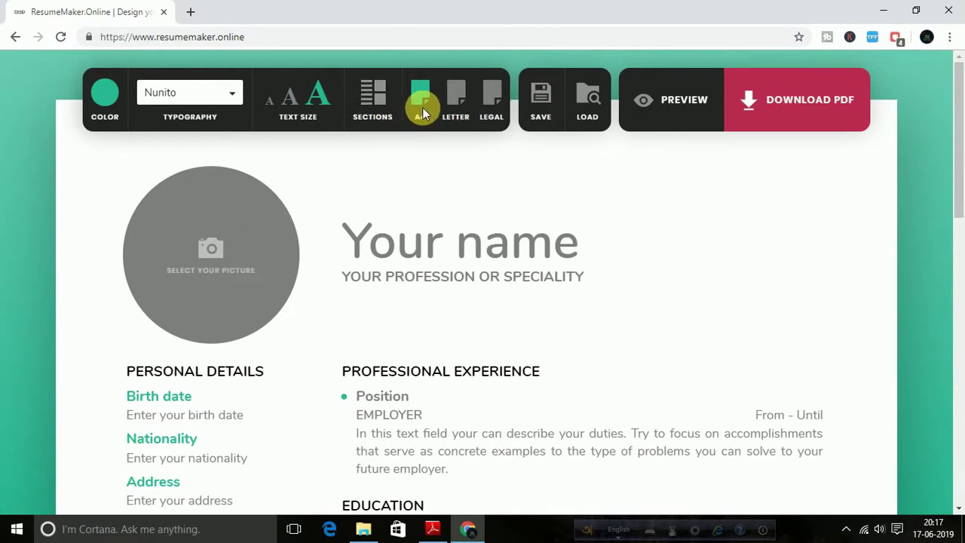
{"action": "left_click", "coordinate": [375, 105]}
{"action": "left_click", "coordinate": [104, 188]}
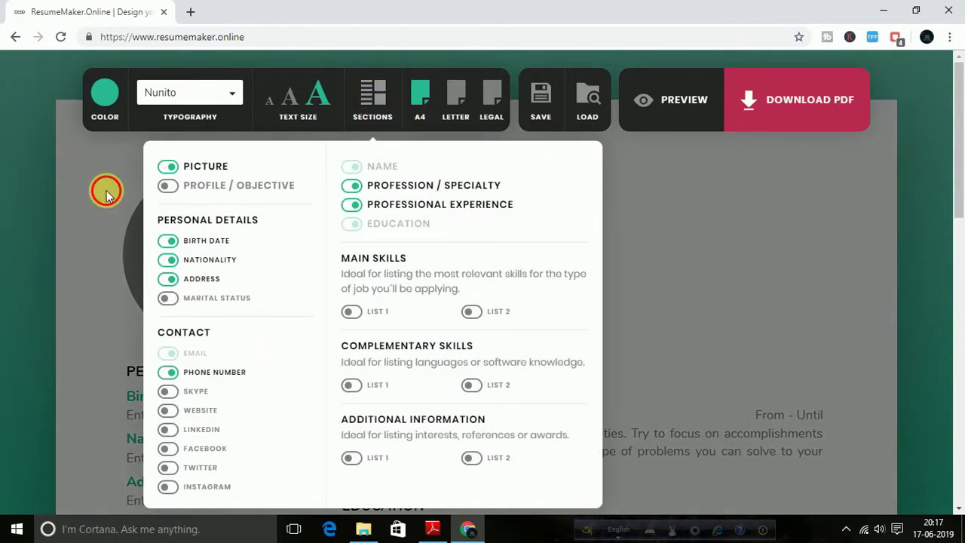
{"action": "scroll", "coordinate": [226, 253], "scroll_direction": "down", "scroll_amount": 1}
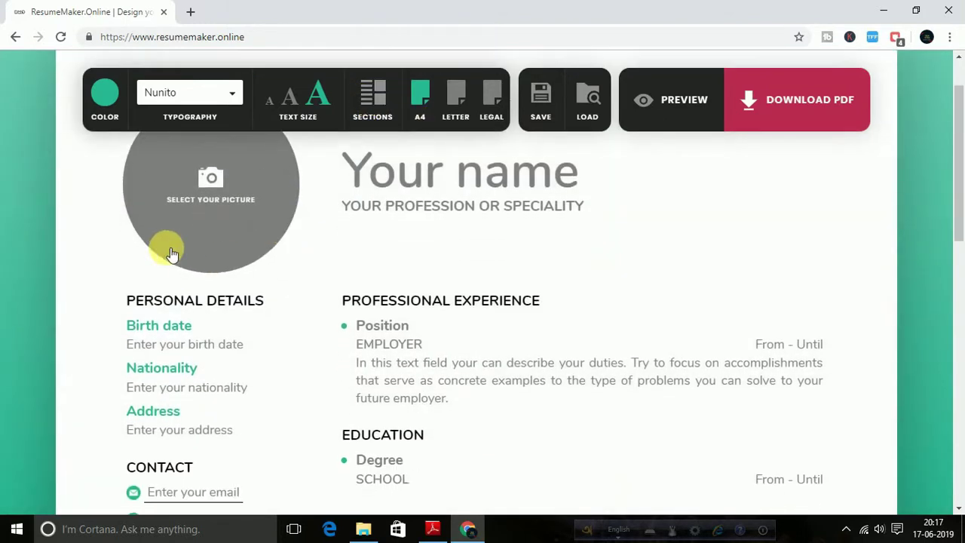
{"action": "left_click", "coordinate": [210, 179]}
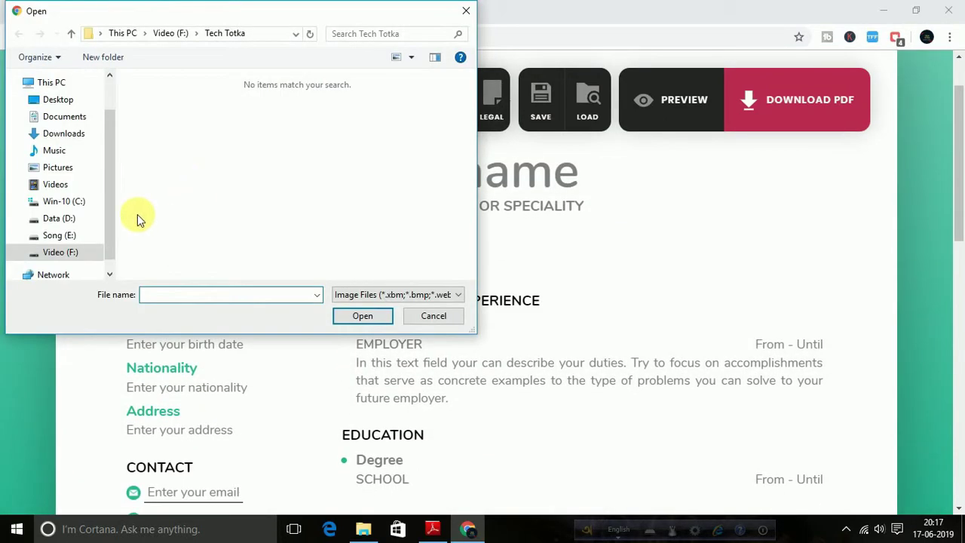
{"action": "left_click", "coordinate": [465, 11]}
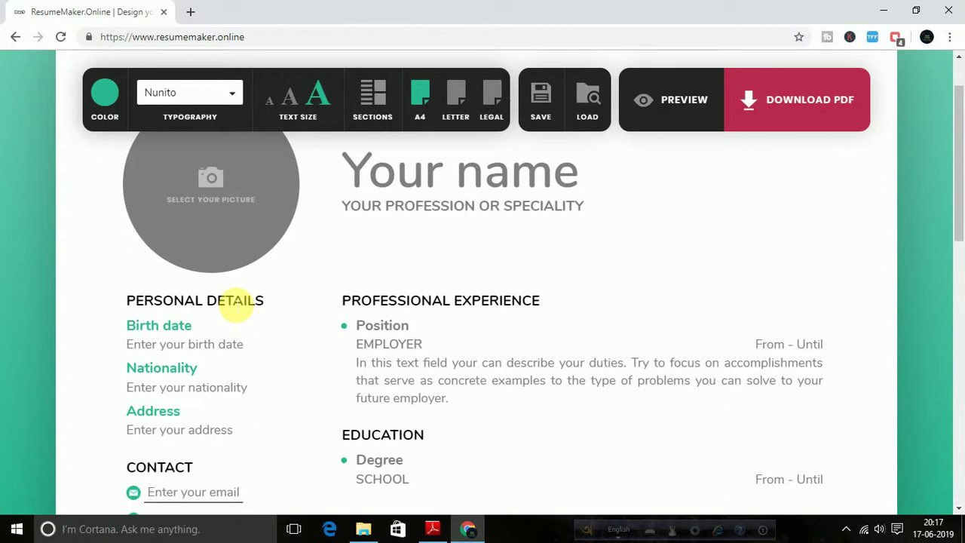
Delete the PERSONAL DETAILS heading text, leaving only the grey DATOS PERSONALES placeholder.
{"action": "left_click", "coordinate": [249, 302]}
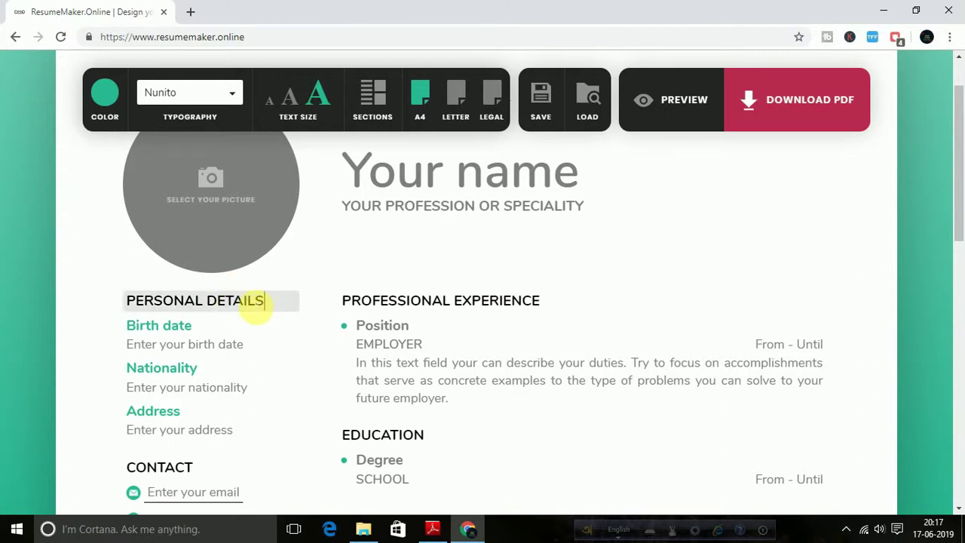
{"action": "left_click_drag", "start_coordinate": [264, 302], "coordinate": [110, 303]}
{"action": "key", "text": "BackSpace"}
{"action": "type", "text": "GYUY88UYH"}
{"action": "key", "text": "BackSpace"}
{"action": "key", "text": "BackSpace"}
{"action": "key", "text": "BackSpace"}
{"action": "key", "text": "BackSpace"}
{"action": "key", "text": "BackSpace"}
{"action": "left_click", "coordinate": [224, 322]}
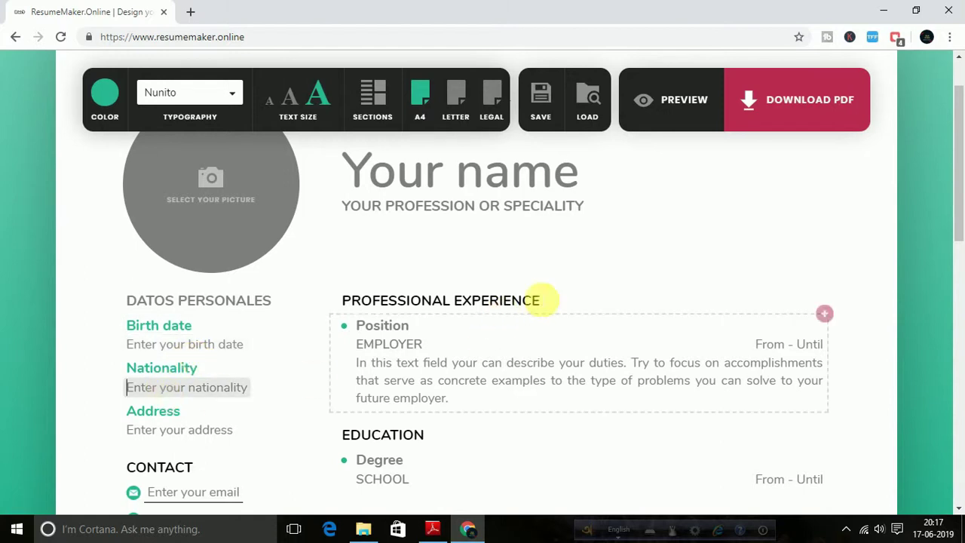
{"action": "scroll", "coordinate": [474, 338], "scroll_direction": "up", "scroll_amount": 1}
Type test text 'DFGFRGH' into the profession field and delete it again.
{"action": "left_click", "coordinate": [404, 243]}
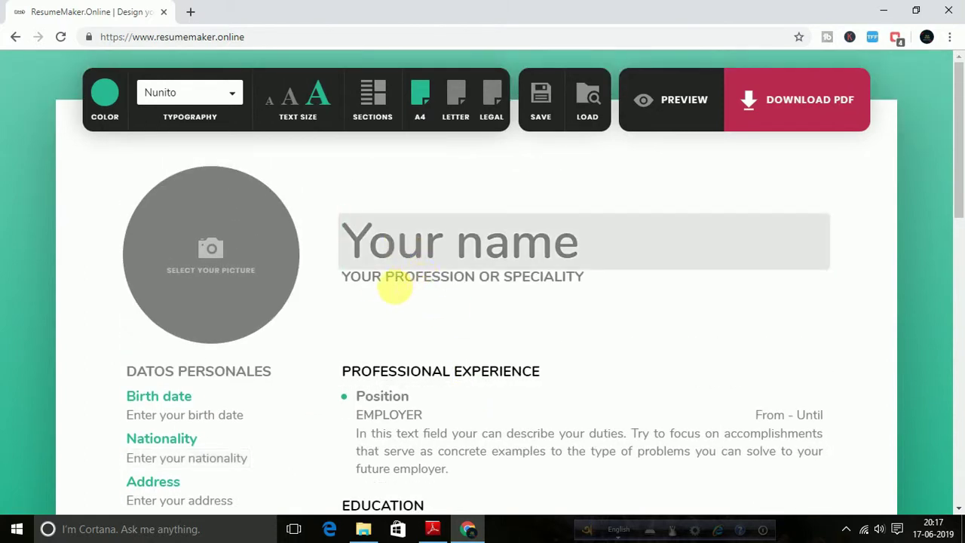
{"action": "left_click", "coordinate": [371, 283]}
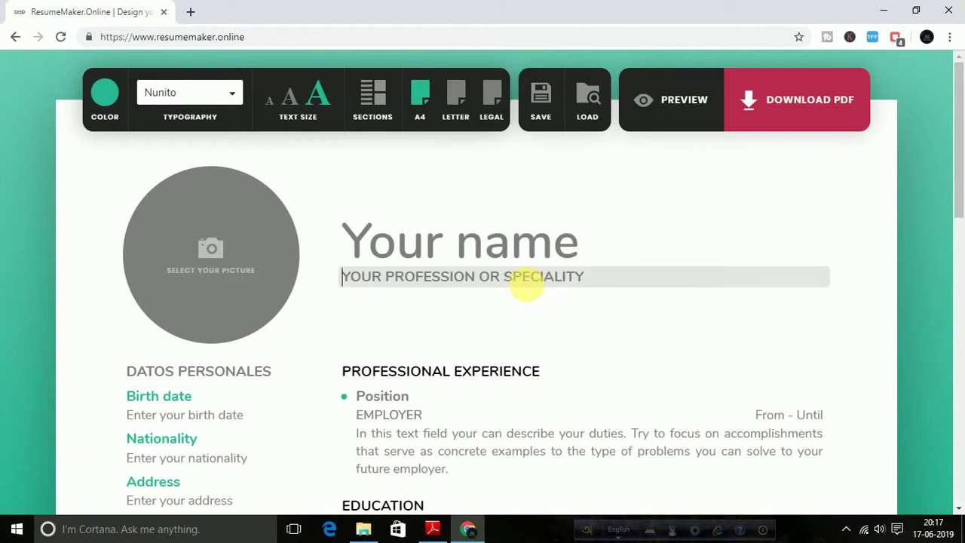
{"action": "type", "text": "DFGFRGH"}
{"action": "key", "text": "BackSpace"}
{"action": "key", "text": "BackSpace"}
{"action": "key", "text": "BackSpace"}
{"action": "key", "text": "BackSpace"}
{"action": "key", "text": "BackSpace"}
{"action": "key", "text": "BackSpace"}
{"action": "key", "text": "BackSpace"}
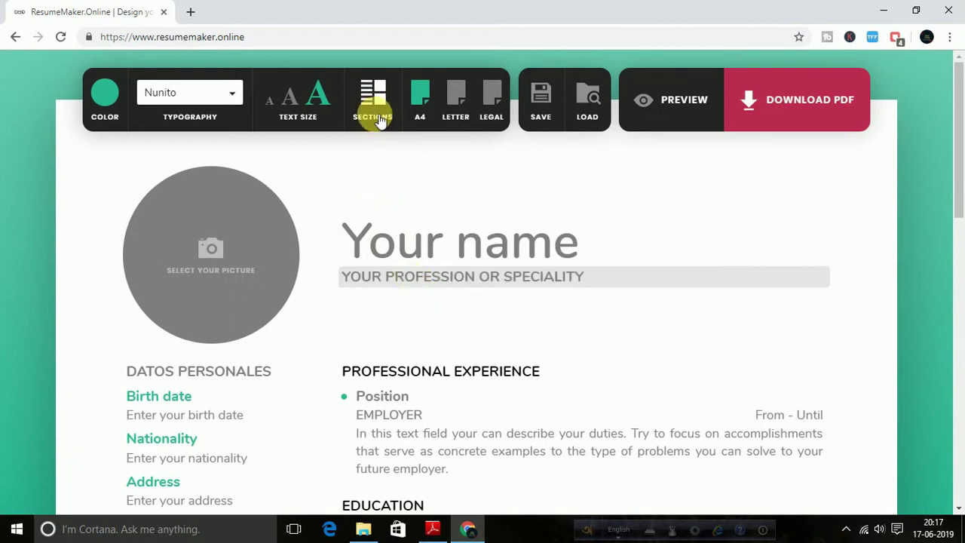
{"action": "left_click", "coordinate": [377, 114]}
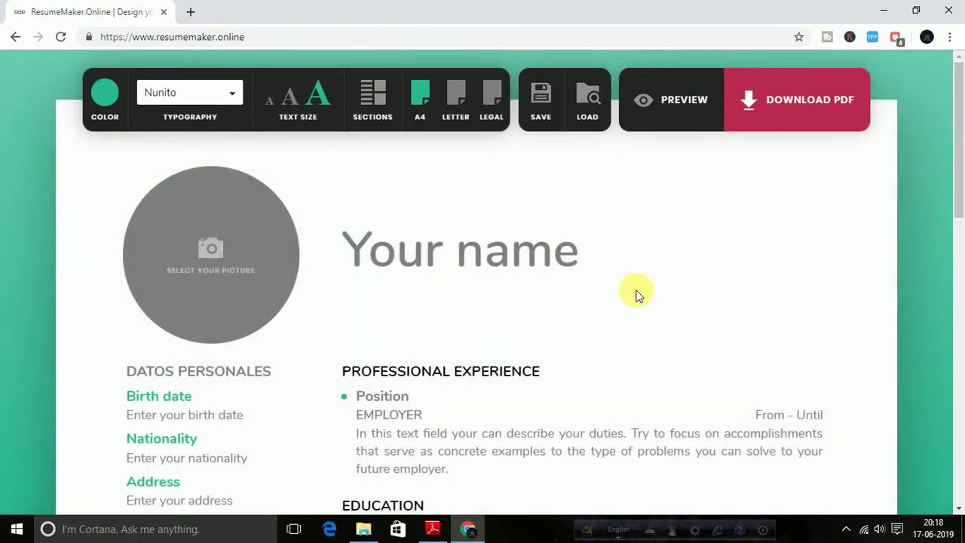
{"action": "left_click", "coordinate": [379, 108]}
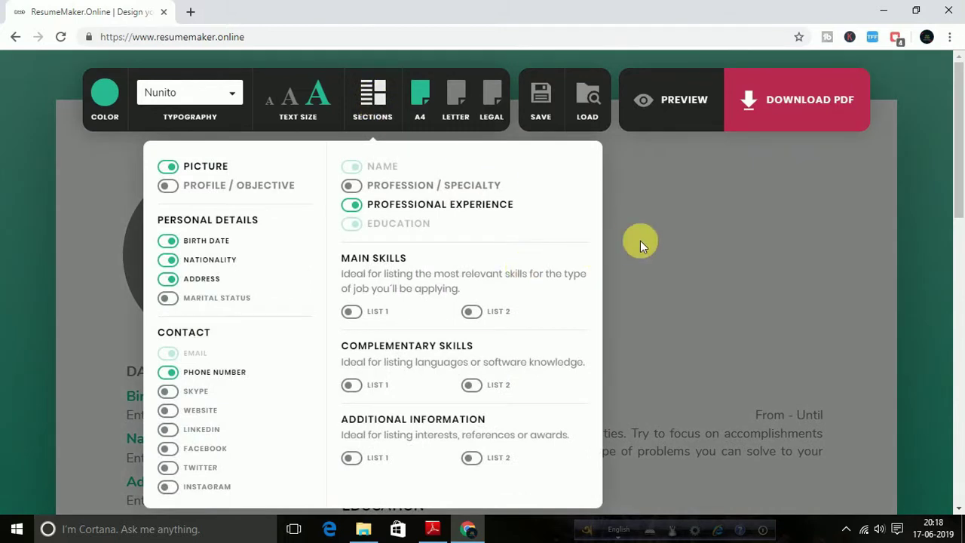
{"action": "left_click", "coordinate": [647, 250]}
{"action": "scroll", "coordinate": [644, 261], "scroll_direction": "down", "scroll_amount": 1}
{"action": "left_click", "coordinate": [371, 90]}
{"action": "left_click", "coordinate": [701, 264]}
{"action": "scroll", "coordinate": [700, 261], "scroll_direction": "down", "scroll_amount": 2}
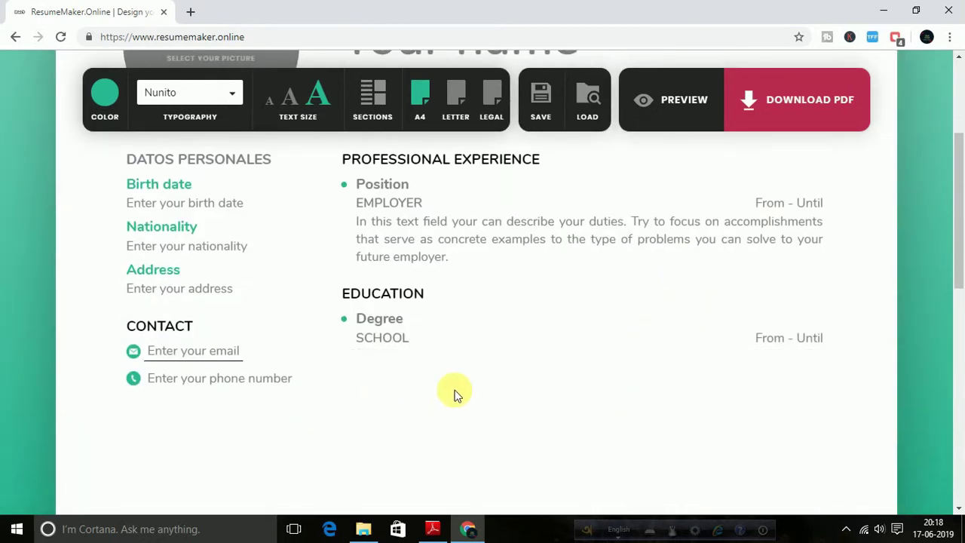
Switch on Main Skills List 1 and Main Skills List 2 in the resume sections.
{"action": "left_click", "coordinate": [375, 92]}
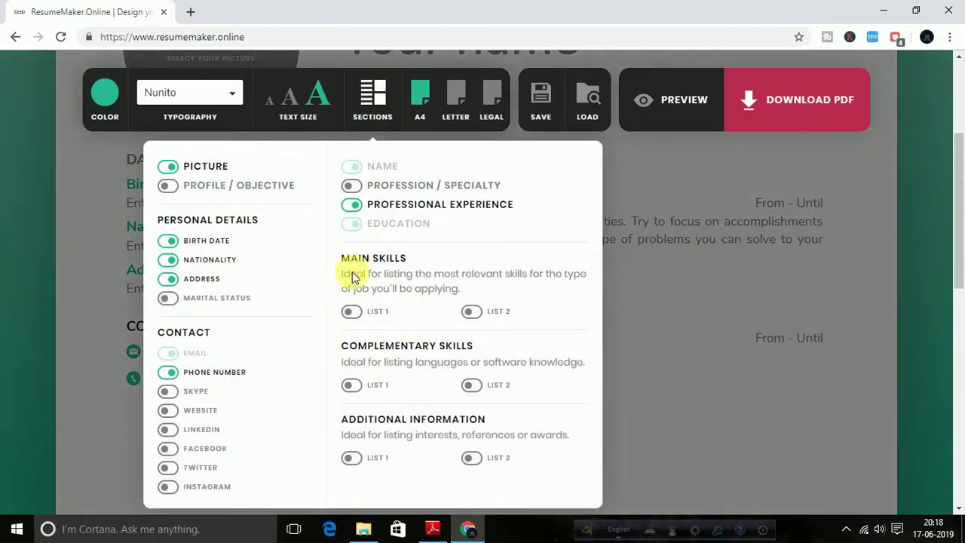
{"action": "left_click", "coordinate": [354, 313]}
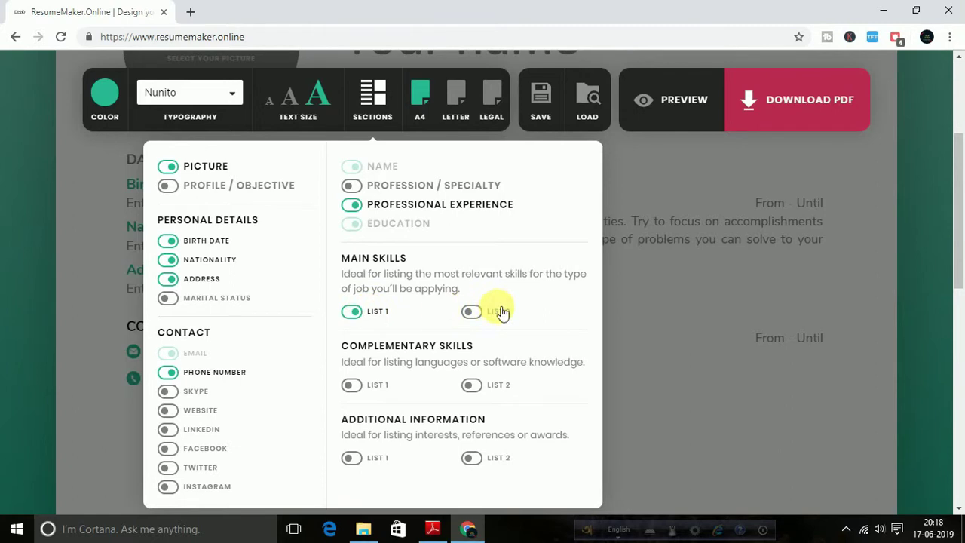
{"action": "left_click", "coordinate": [472, 311]}
{"action": "left_click", "coordinate": [635, 334]}
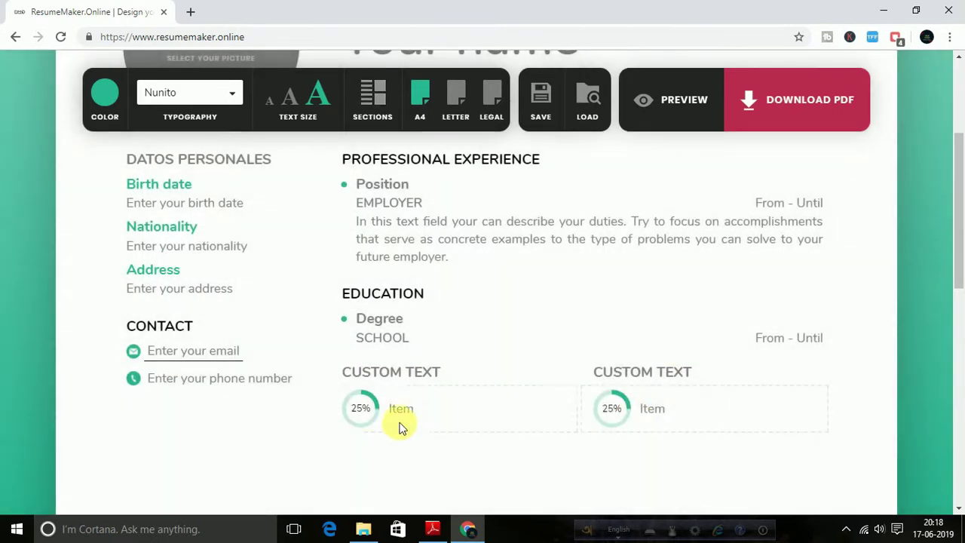
Rate 'photo editing' 75% and the second Item 50%, and title the list PHOTO EDITING SKILLS.
{"action": "left_click", "coordinate": [363, 411]}
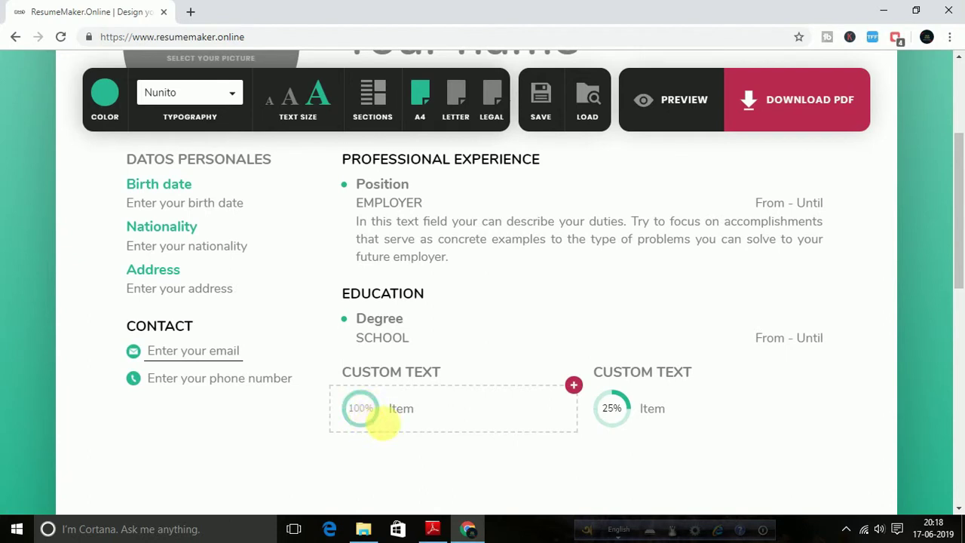
{"action": "left_click", "coordinate": [460, 416]}
{"action": "type", "text": "photo editing"}
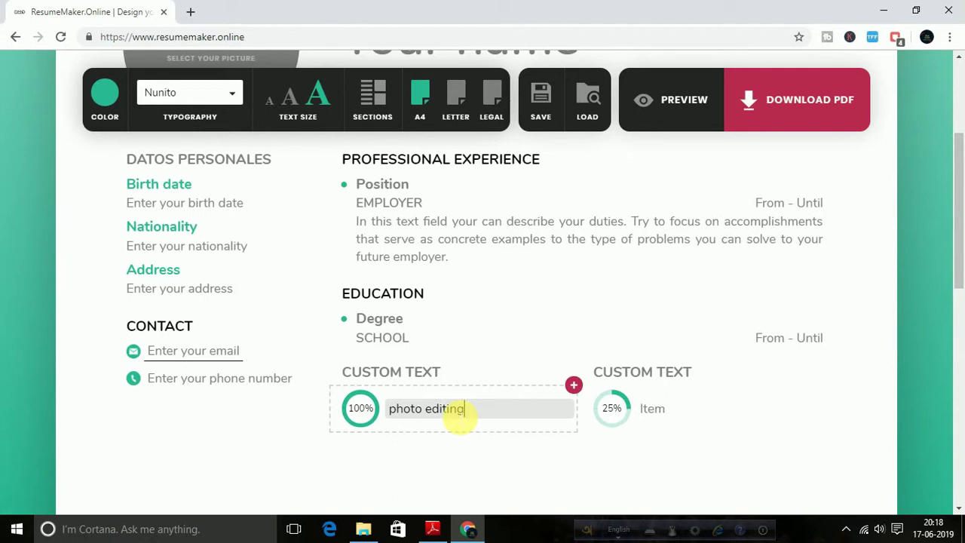
{"action": "left_click", "coordinate": [373, 417]}
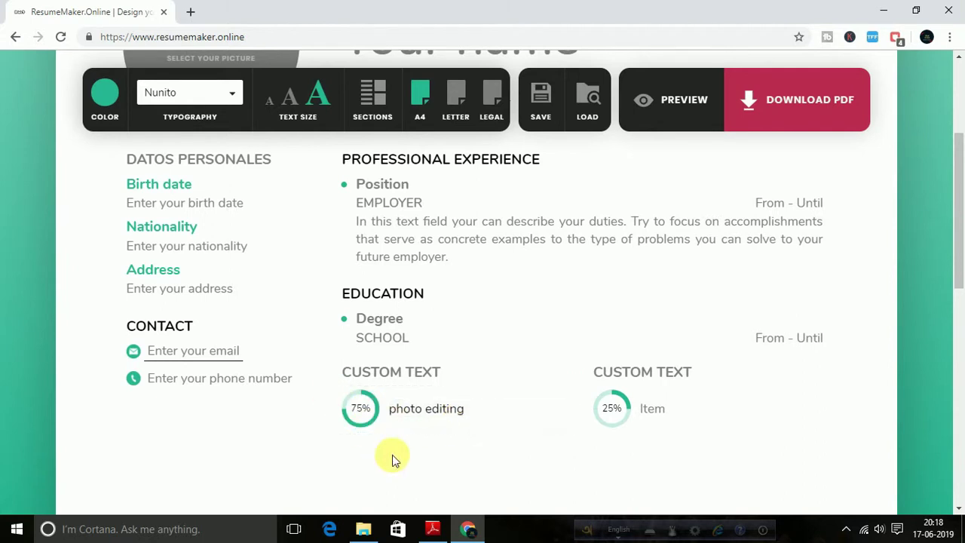
{"action": "left_click", "coordinate": [612, 410]}
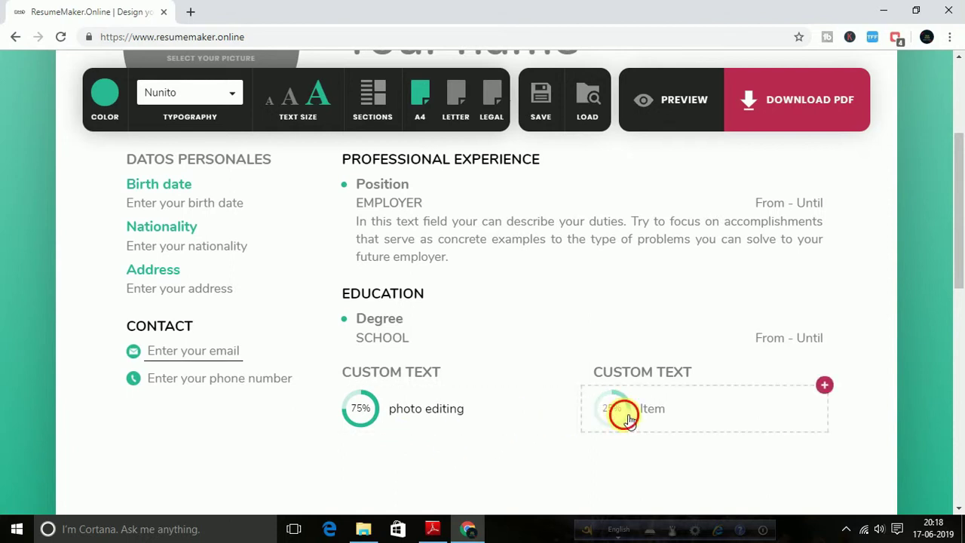
{"action": "left_click", "coordinate": [372, 371]}
{"action": "type", "text": "PHOTO EDITING SKILLS"}
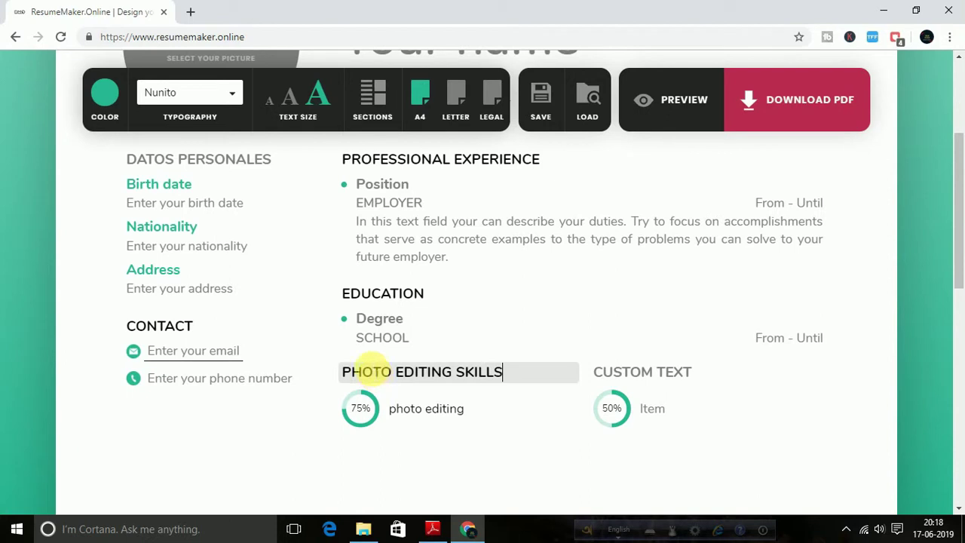
{"action": "left_click", "coordinate": [556, 317]}
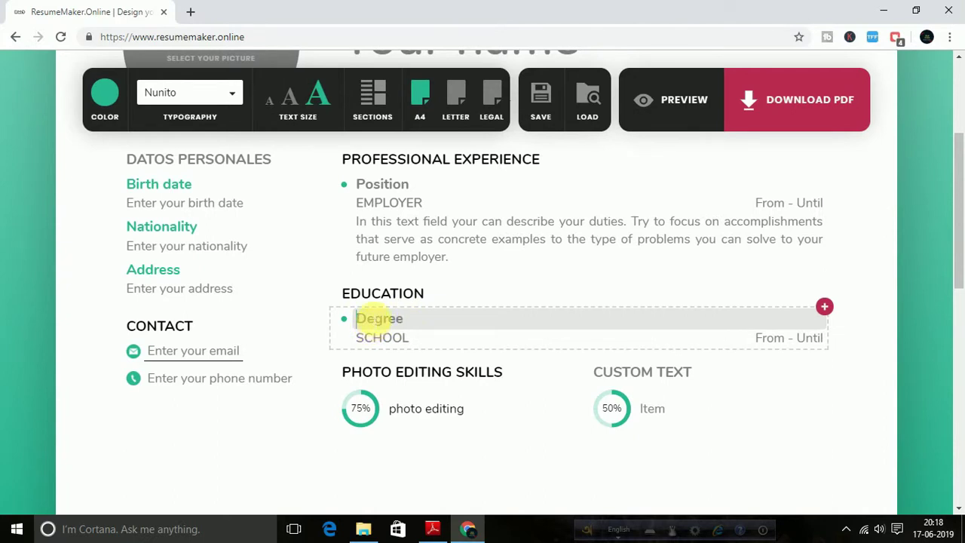
{"action": "left_click", "coordinate": [380, 339]}
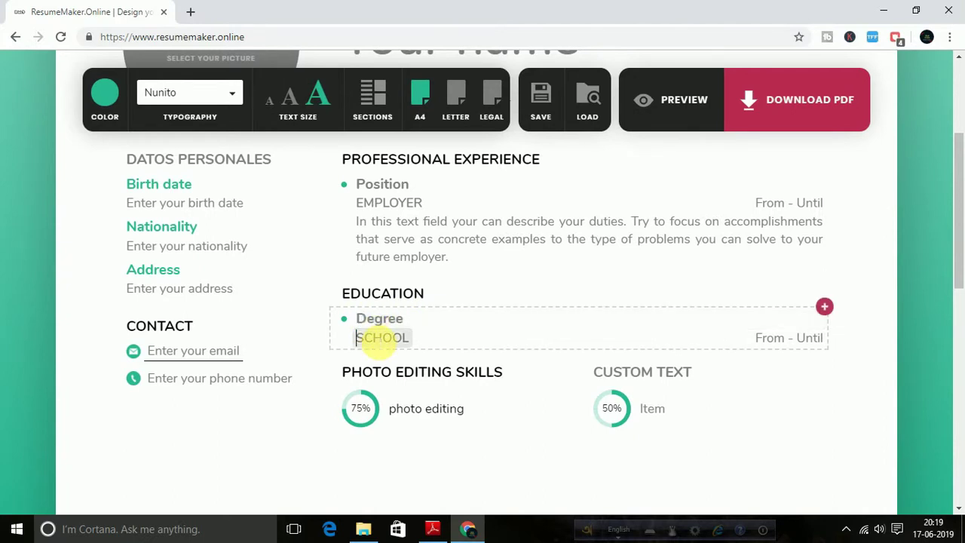
{"action": "left_click", "coordinate": [777, 344]}
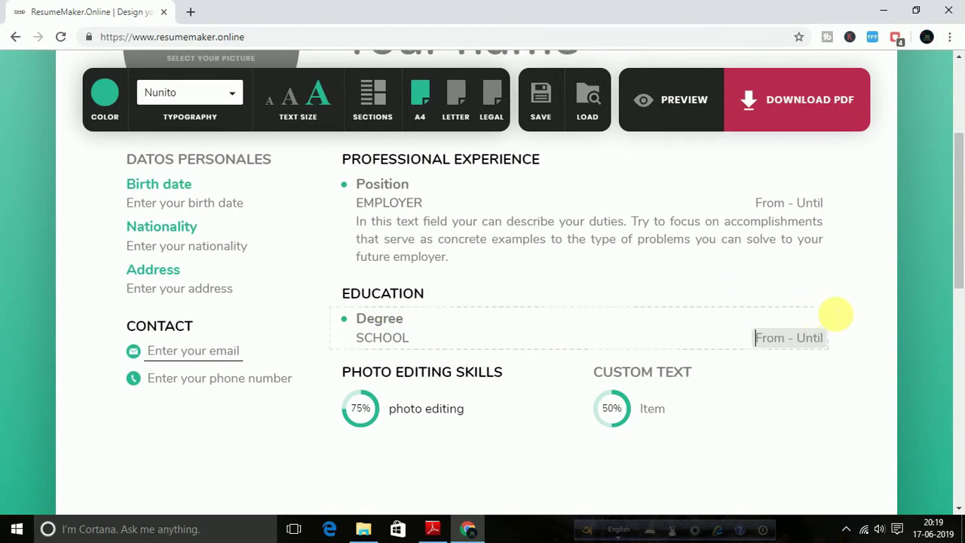
{"action": "left_click", "coordinate": [678, 334]}
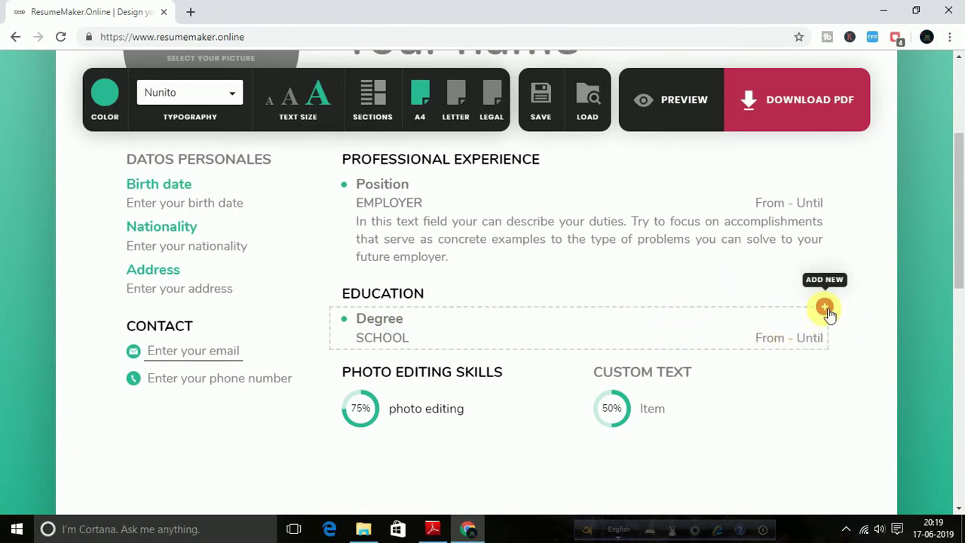
{"action": "left_click", "coordinate": [826, 307]}
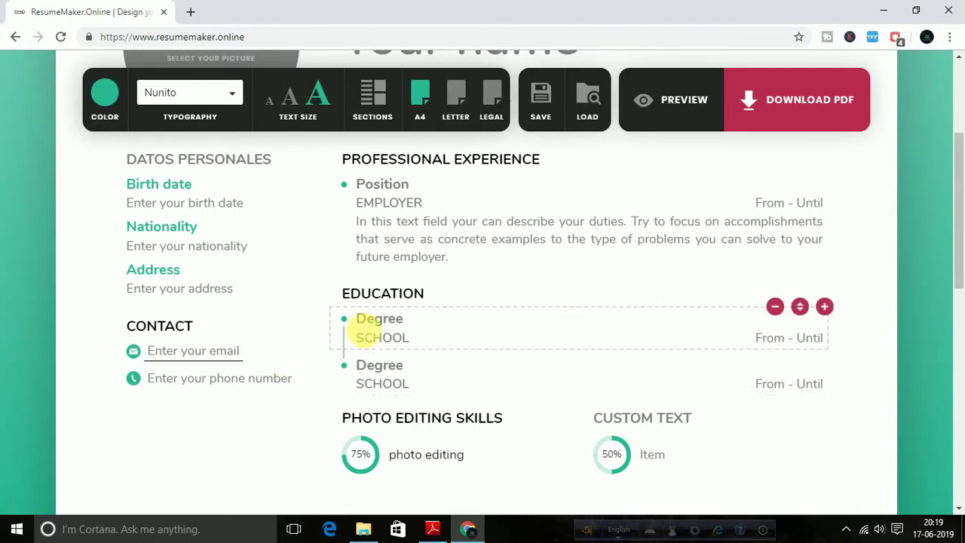
{"action": "left_click", "coordinate": [362, 383]}
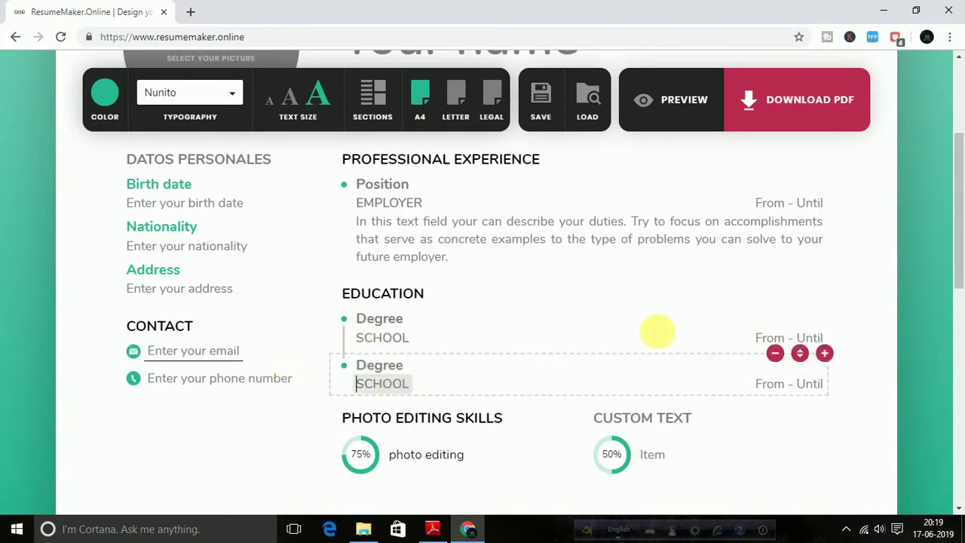
{"action": "left_click", "coordinate": [825, 352]}
{"action": "left_click", "coordinate": [825, 353]}
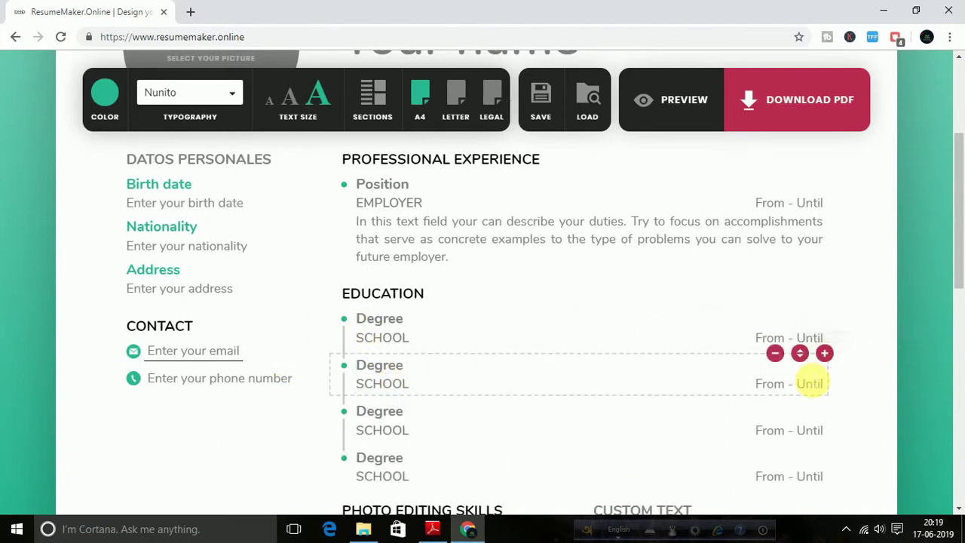
{"action": "scroll", "coordinate": [811, 383], "scroll_direction": "down", "scroll_amount": 3}
{"action": "scroll", "coordinate": [804, 349], "scroll_direction": "up", "scroll_amount": 2}
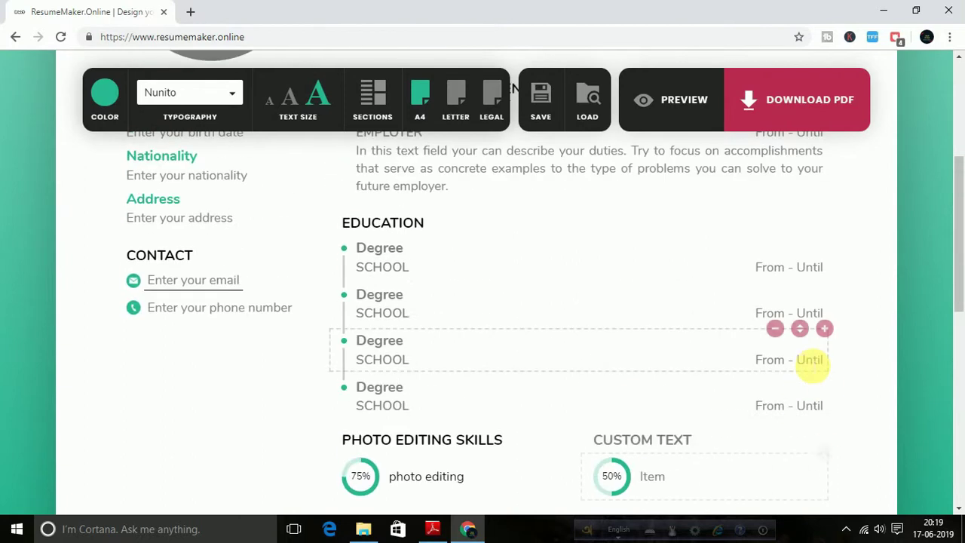
{"action": "left_click", "coordinate": [825, 328]}
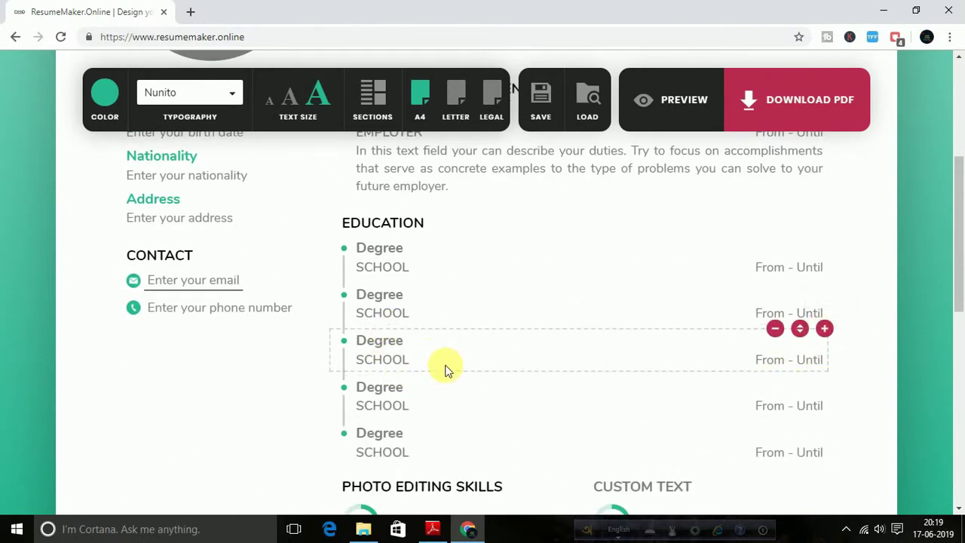
{"action": "left_click", "coordinate": [774, 328]}
{"action": "left_click", "coordinate": [777, 329]}
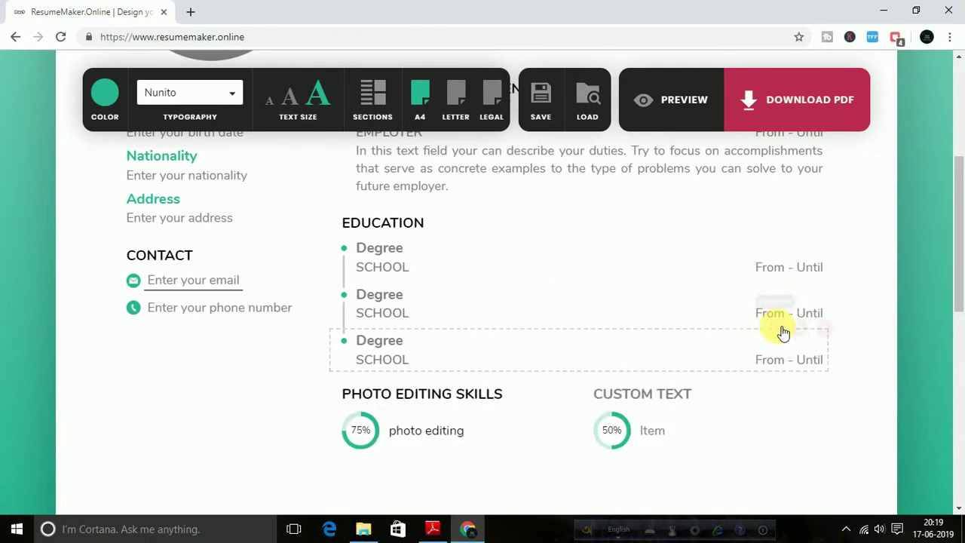
{"action": "left_click", "coordinate": [776, 329]}
{"action": "left_click", "coordinate": [776, 283]}
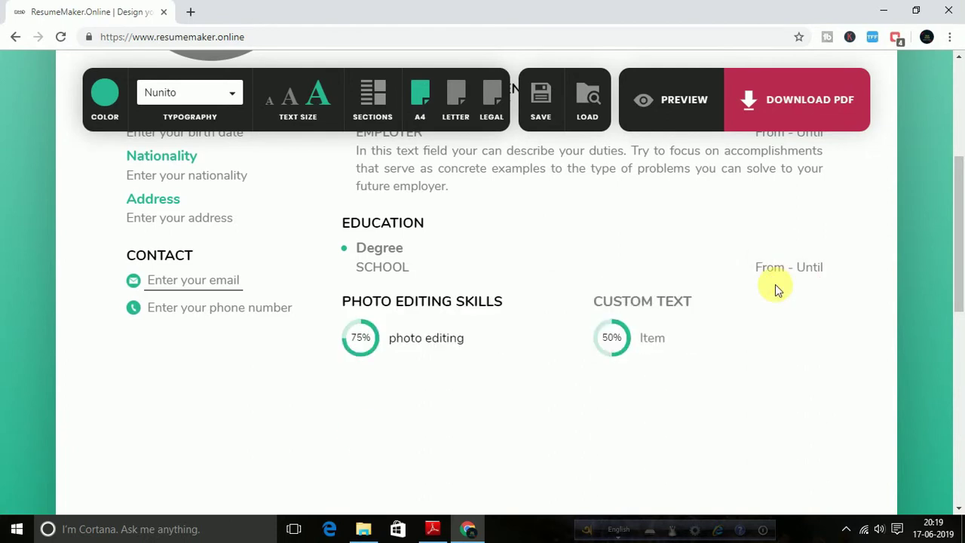
{"action": "scroll", "coordinate": [560, 367], "scroll_direction": "up", "scroll_amount": 1}
{"action": "scroll", "coordinate": [571, 362], "scroll_direction": "up", "scroll_amount": 2}
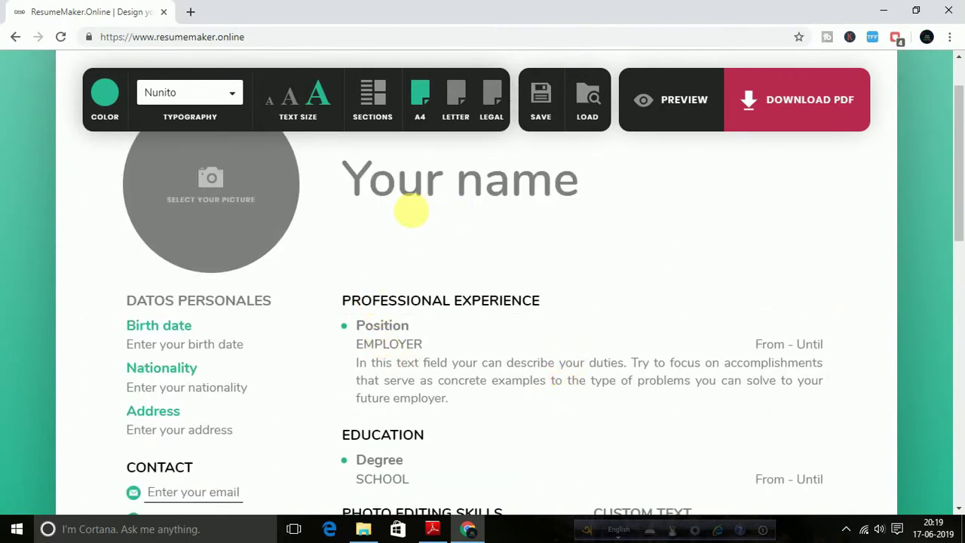
Review the name, Birth date, Nationality and Address fields of the personal details.
{"action": "left_click", "coordinate": [416, 184]}
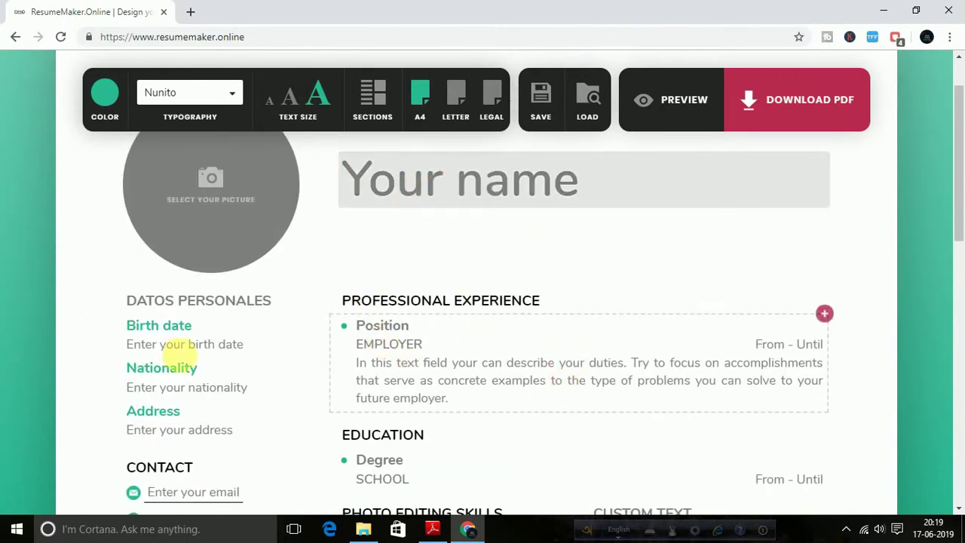
{"action": "left_click", "coordinate": [178, 326]}
{"action": "left_click", "coordinate": [172, 344]}
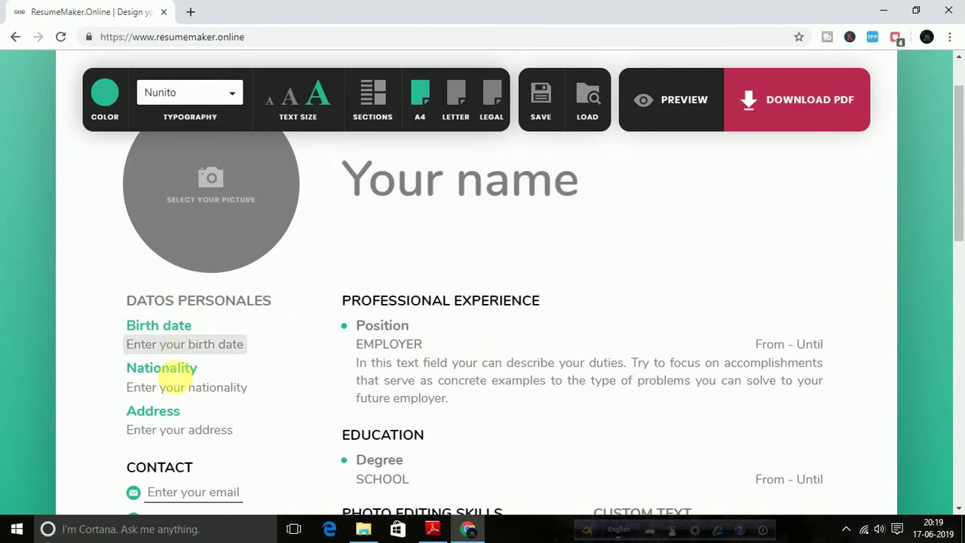
{"action": "left_click", "coordinate": [178, 369]}
{"action": "left_click", "coordinate": [166, 412]}
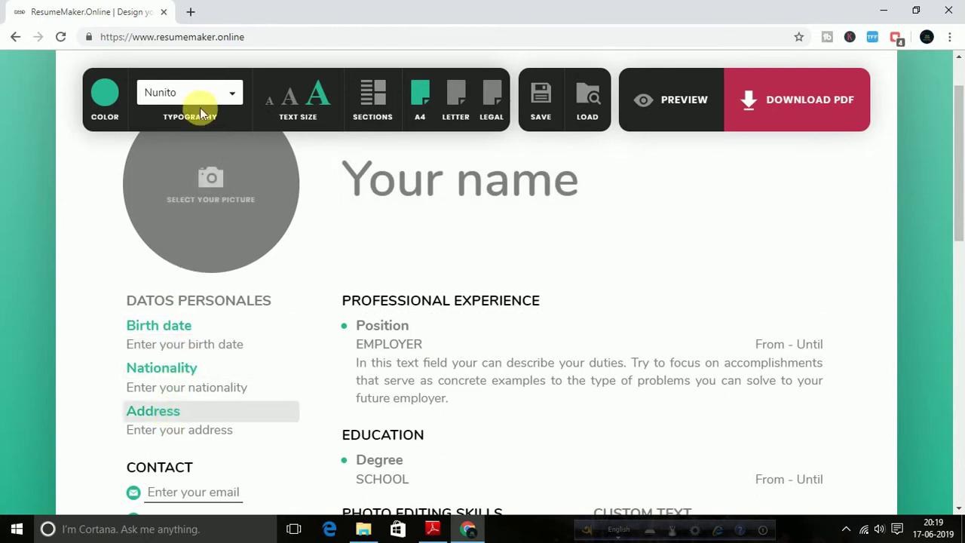
Switch on Marital Status under Personal Details in the resume sections list.
{"action": "left_click", "coordinate": [383, 113]}
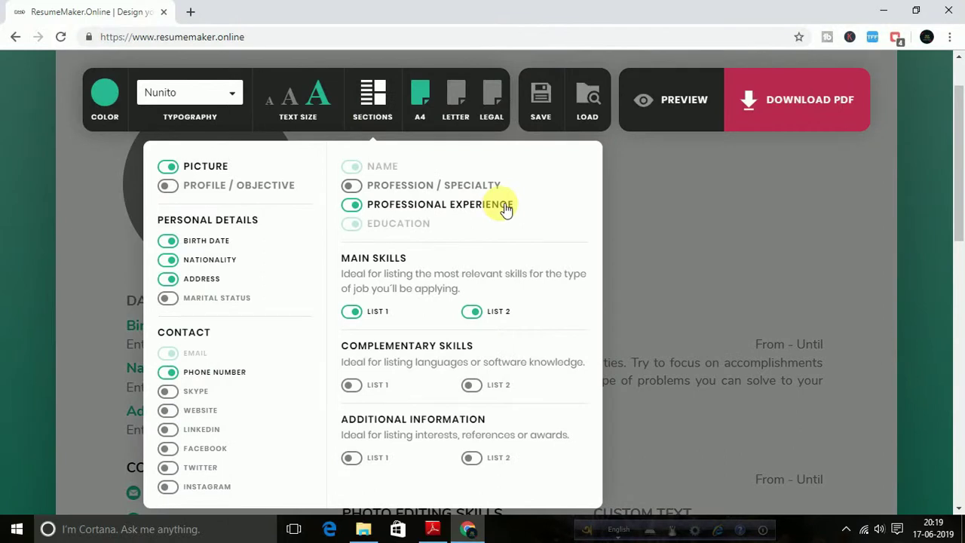
{"action": "left_click", "coordinate": [171, 300]}
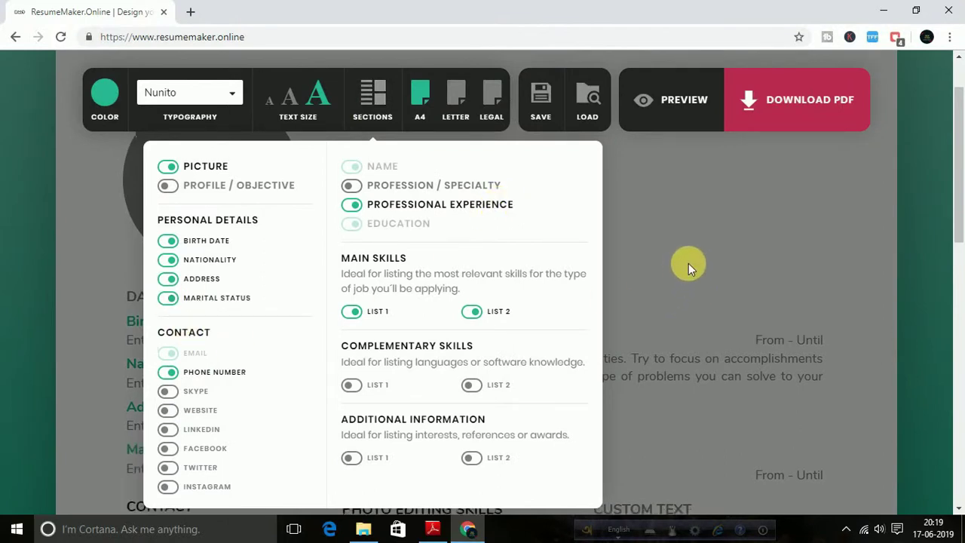
{"action": "scroll", "coordinate": [688, 263], "scroll_direction": "down", "scroll_amount": 1}
{"action": "left_click", "coordinate": [751, 299]}
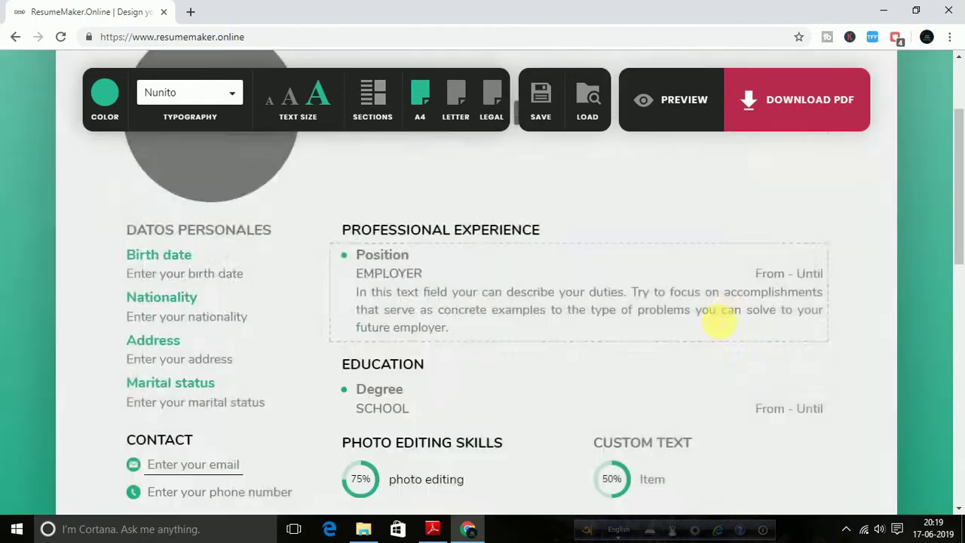
{"action": "scroll", "coordinate": [709, 317], "scroll_direction": "down", "scroll_amount": 2}
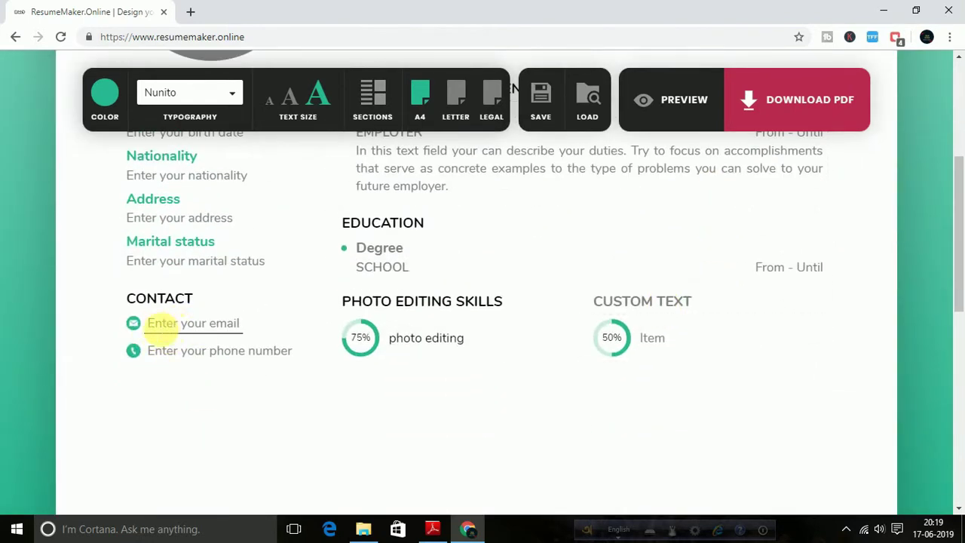
Add Skype, website, LinkedIn, Twitter and Instagram to the contact details and review them.
{"action": "left_click", "coordinate": [186, 353]}
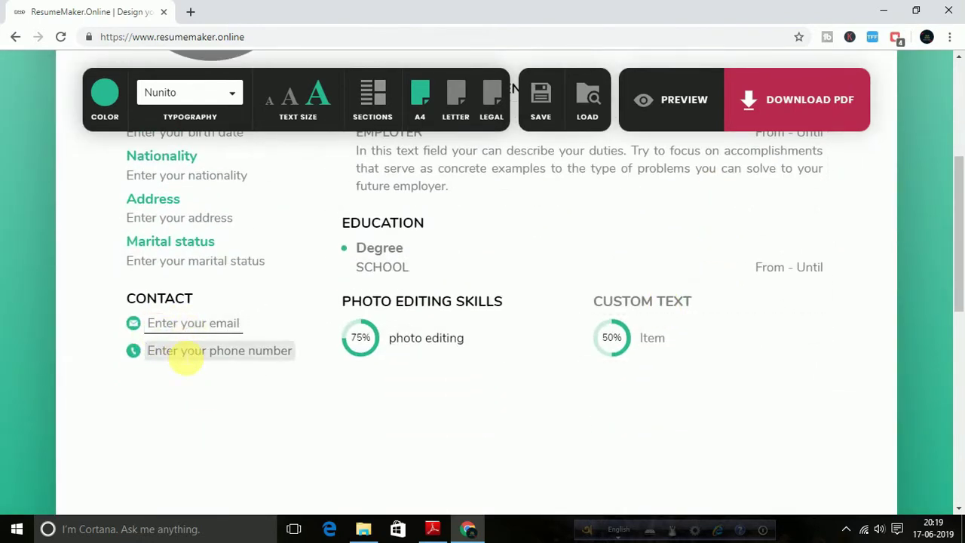
{"action": "left_click", "coordinate": [371, 92]}
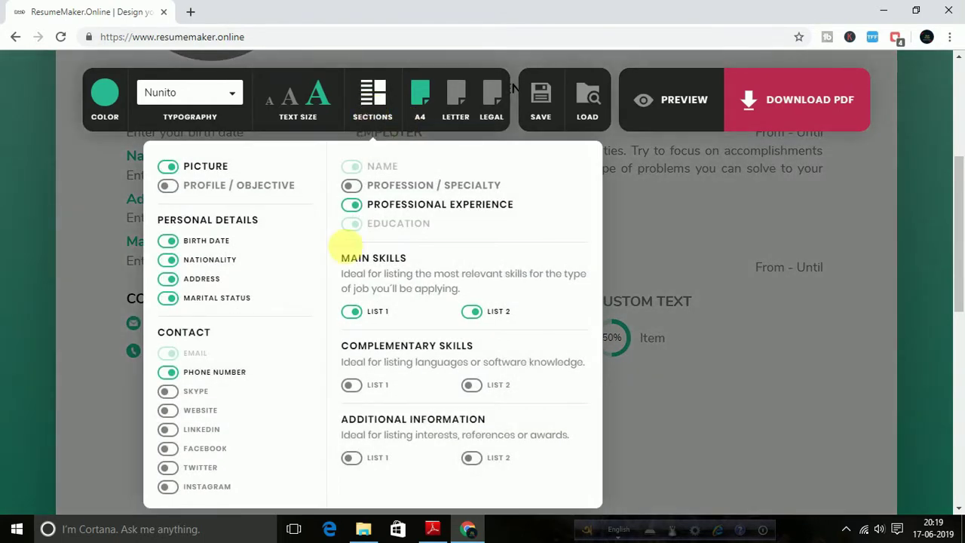
{"action": "left_click", "coordinate": [167, 390]}
{"action": "left_click", "coordinate": [167, 411]}
{"action": "left_click", "coordinate": [168, 429]}
{"action": "left_click", "coordinate": [168, 467]}
{"action": "left_click", "coordinate": [181, 488]}
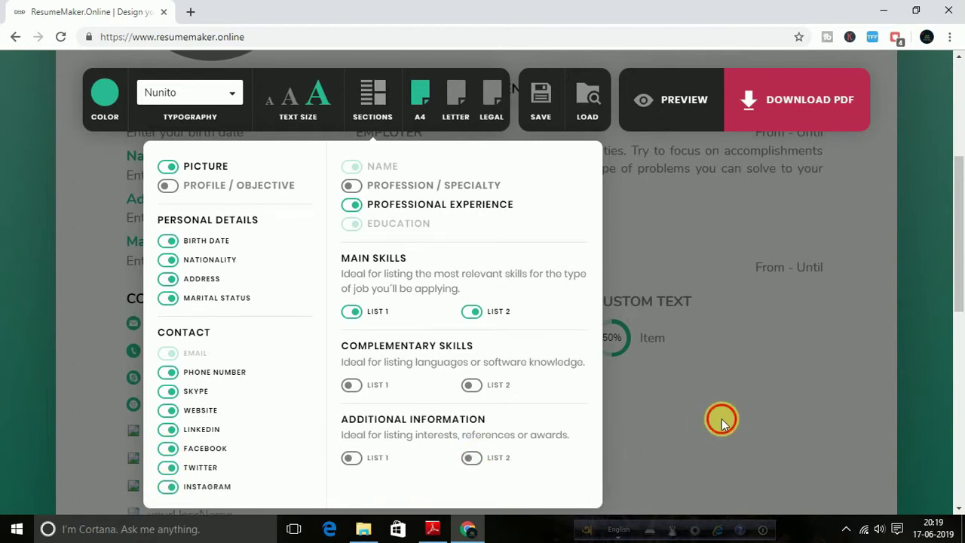
{"action": "left_click", "coordinate": [722, 416]}
{"action": "scroll", "coordinate": [319, 375], "scroll_direction": "down", "scroll_amount": 2}
{"action": "scroll", "coordinate": [238, 361], "scroll_direction": "up", "scroll_amount": 1}
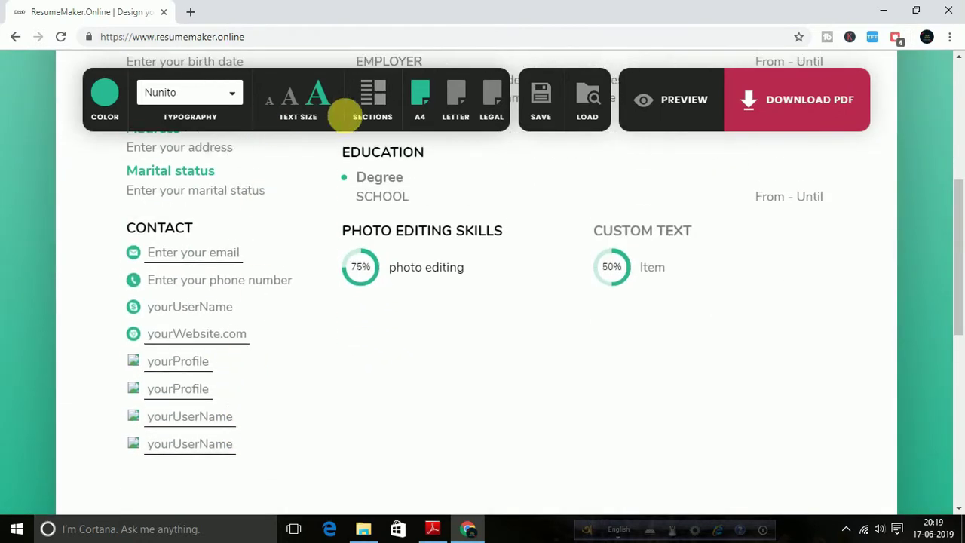
Remove Instagram, Twitter, Facebook, LinkedIn, website and Skype, leaving only email and phone.
{"action": "left_click", "coordinate": [373, 94]}
{"action": "left_click", "coordinate": [175, 488]}
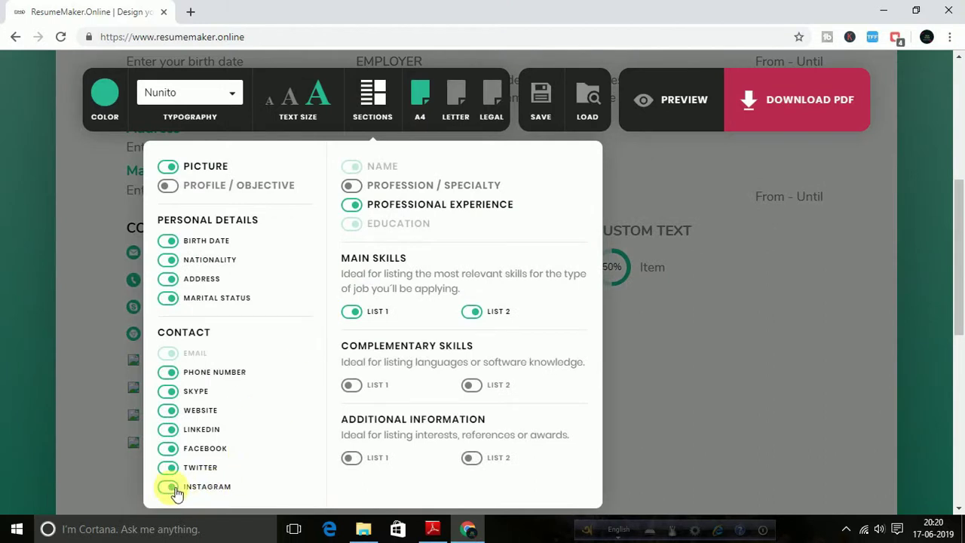
{"action": "left_click", "coordinate": [171, 468]}
{"action": "left_click", "coordinate": [172, 448]}
{"action": "left_click", "coordinate": [172, 429]}
{"action": "left_click", "coordinate": [177, 411]}
{"action": "left_click", "coordinate": [168, 391]}
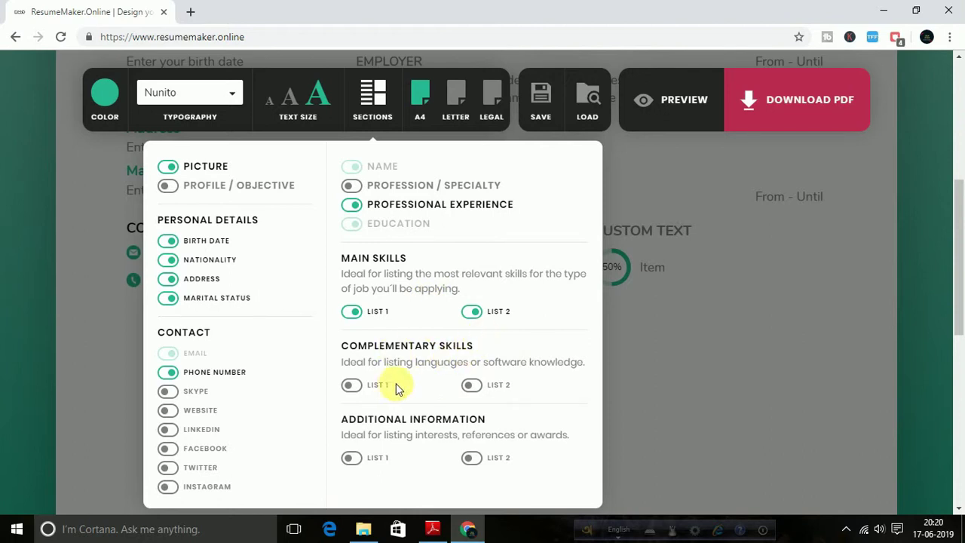
Turn on Complementary Skills Lists 1 and 2 and Additional Information Lists 1 and 2.
{"action": "left_click", "coordinate": [362, 386]}
{"action": "left_click", "coordinate": [471, 385]}
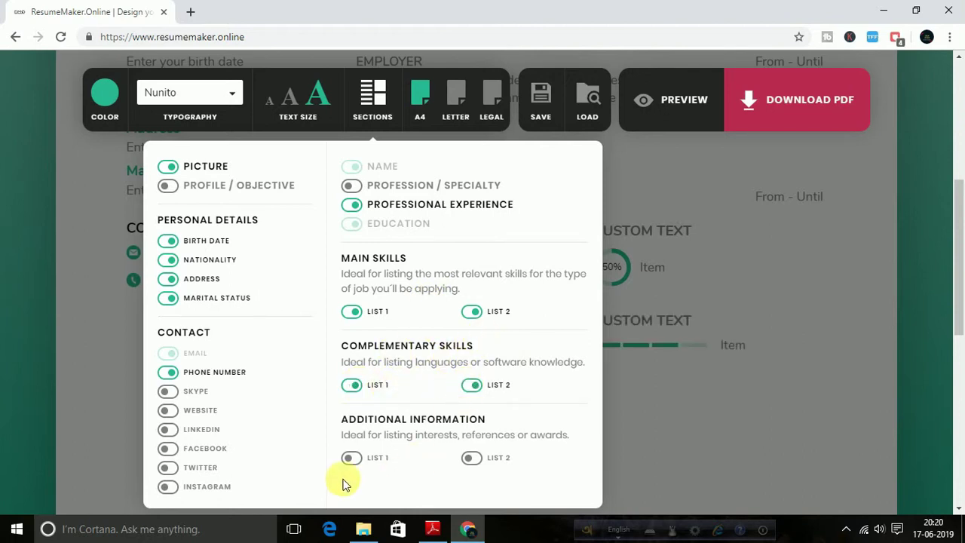
{"action": "left_click", "coordinate": [351, 457]}
{"action": "left_click", "coordinate": [472, 458]}
{"action": "left_click", "coordinate": [725, 401]}
{"action": "scroll", "coordinate": [728, 410], "scroll_direction": "down", "scroll_amount": 2}
{"action": "scroll", "coordinate": [611, 410], "scroll_direction": "up", "scroll_amount": 3}
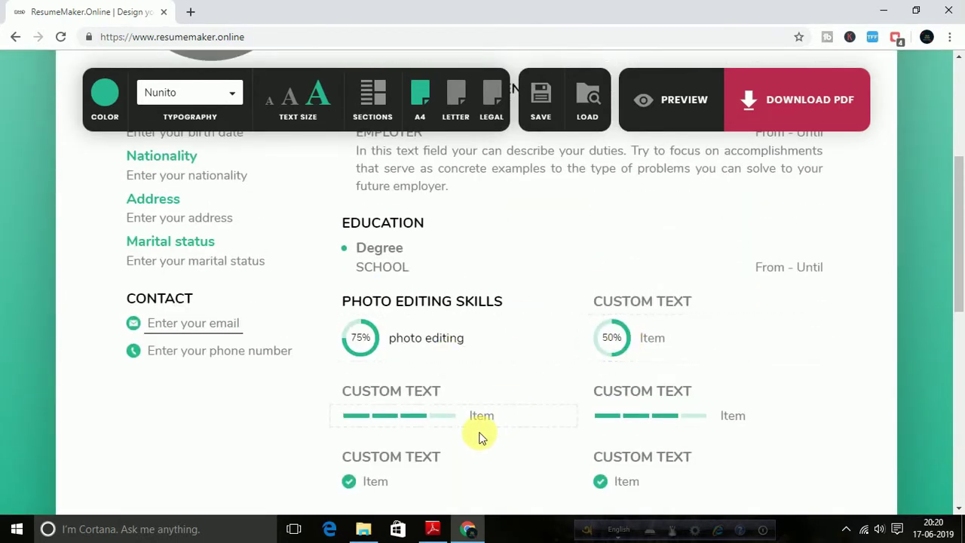
Set the left skill bar rating to two segments and the right one to full.
{"action": "left_click", "coordinate": [388, 416]}
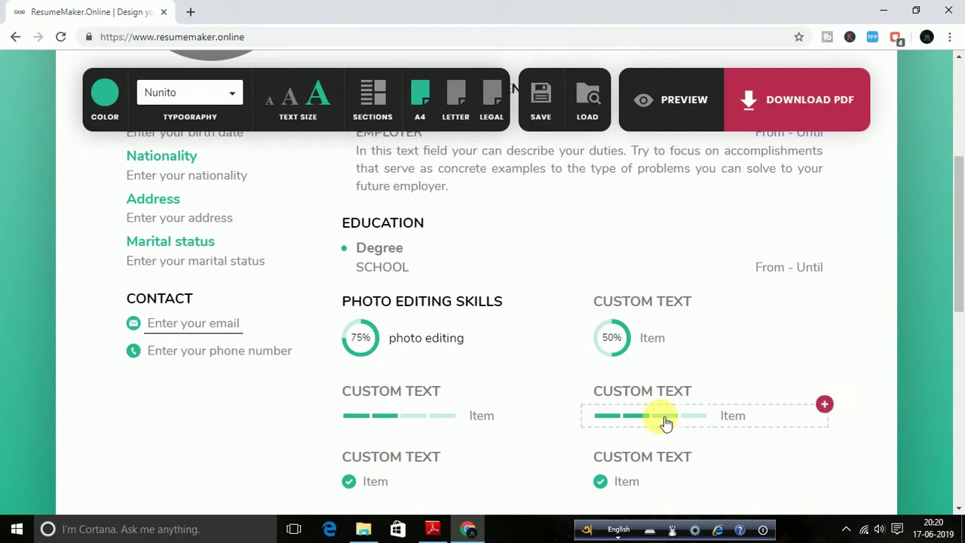
{"action": "left_click", "coordinate": [701, 419]}
{"action": "scroll", "coordinate": [603, 419], "scroll_direction": "down", "scroll_amount": 1}
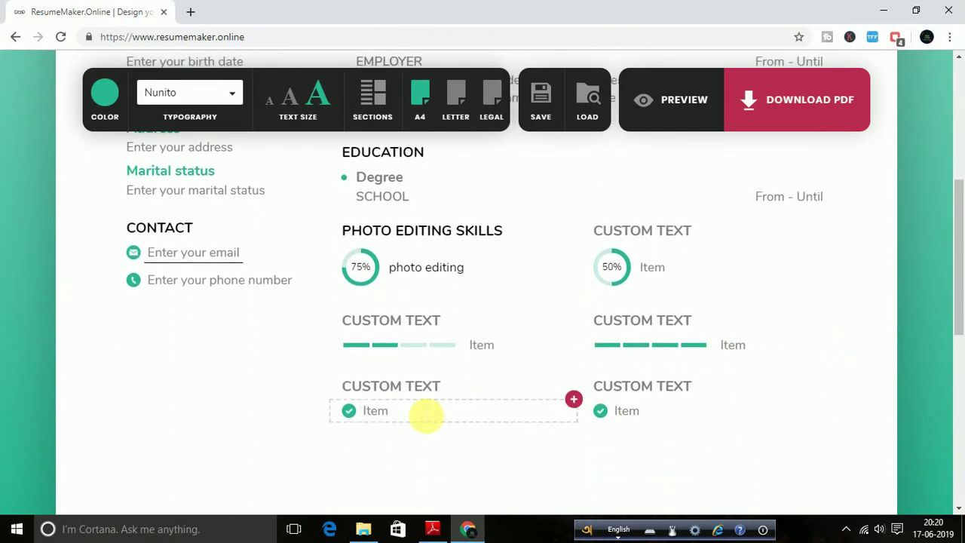
{"action": "scroll", "coordinate": [513, 444], "scroll_direction": "up", "scroll_amount": 2}
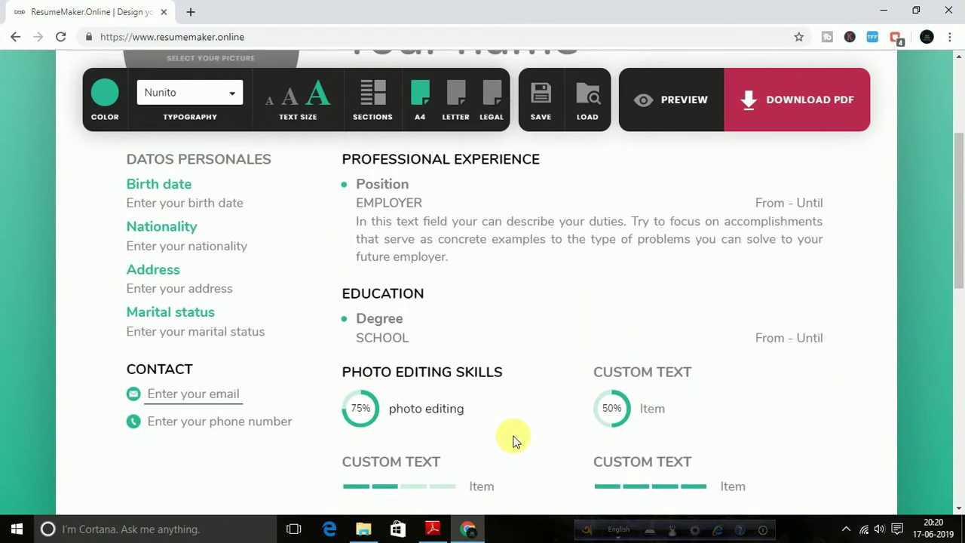
{"action": "scroll", "coordinate": [513, 442], "scroll_direction": "up", "scroll_amount": 2}
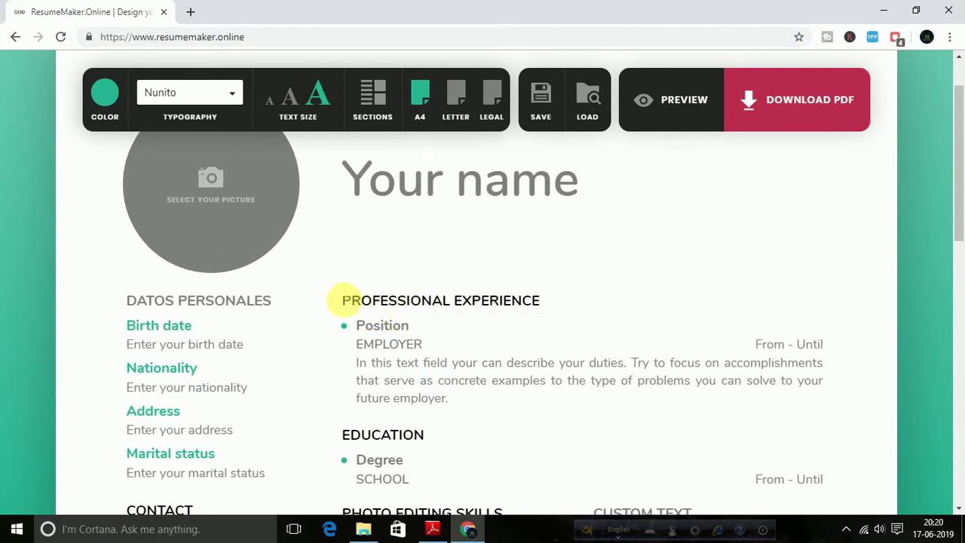
{"action": "left_click", "coordinate": [489, 302]}
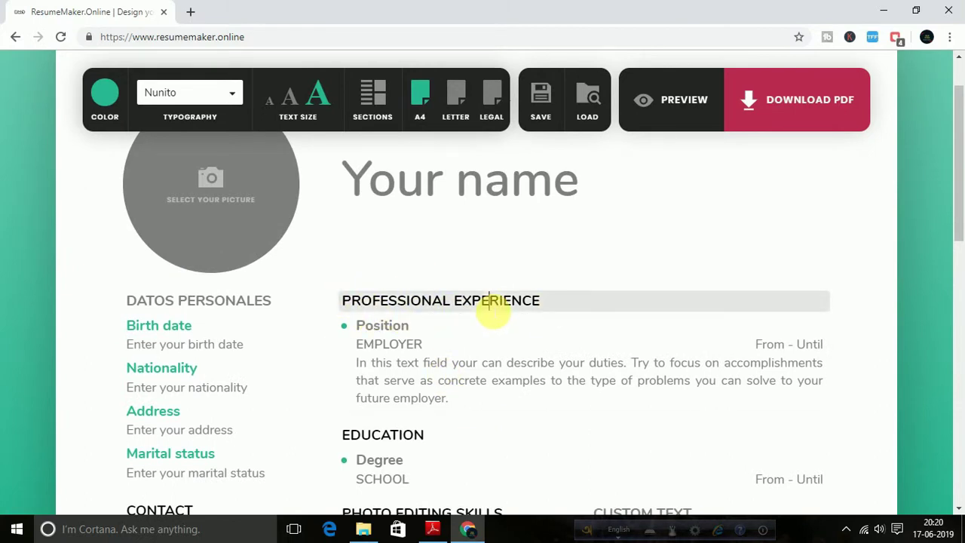
{"action": "left_click", "coordinate": [429, 348]}
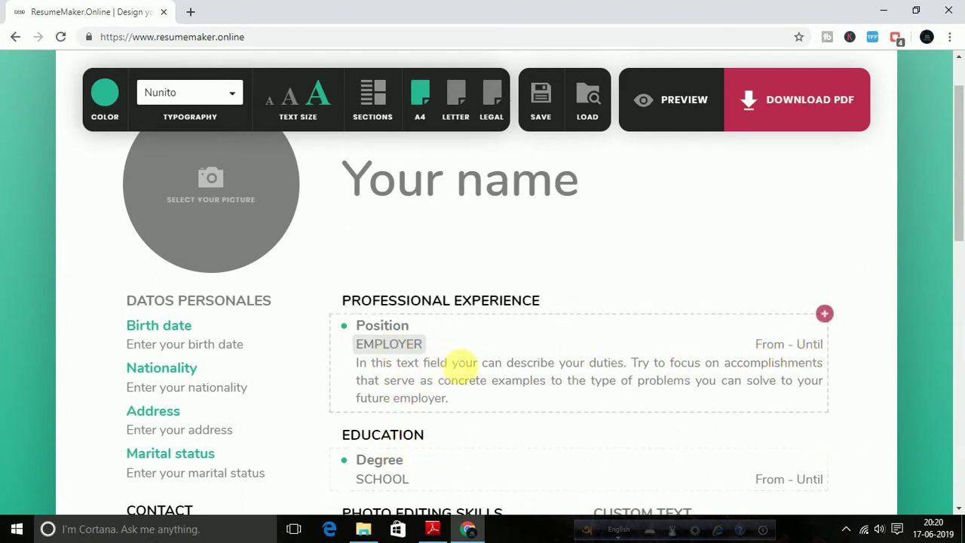
{"action": "left_click", "coordinate": [458, 363]}
{"action": "left_click", "coordinate": [823, 314]}
{"action": "left_click", "coordinate": [823, 315]}
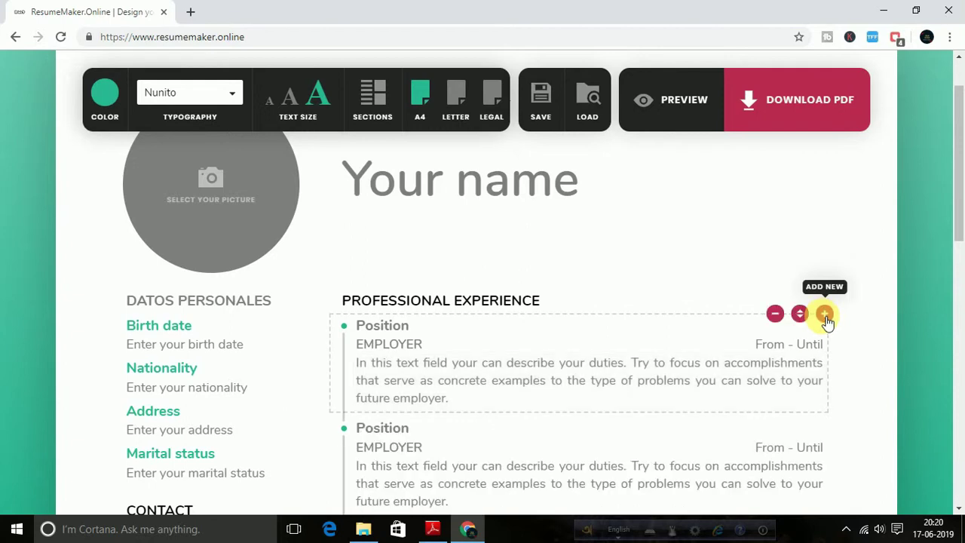
{"action": "scroll", "coordinate": [799, 370], "scroll_direction": "down", "scroll_amount": 2}
{"action": "scroll", "coordinate": [738, 380], "scroll_direction": "up", "scroll_amount": 1}
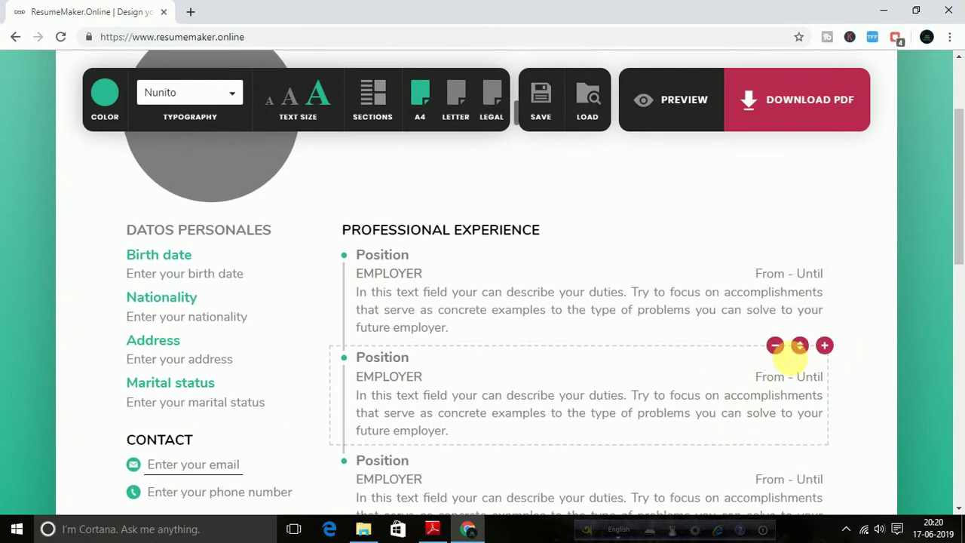
{"action": "left_click", "coordinate": [775, 345]}
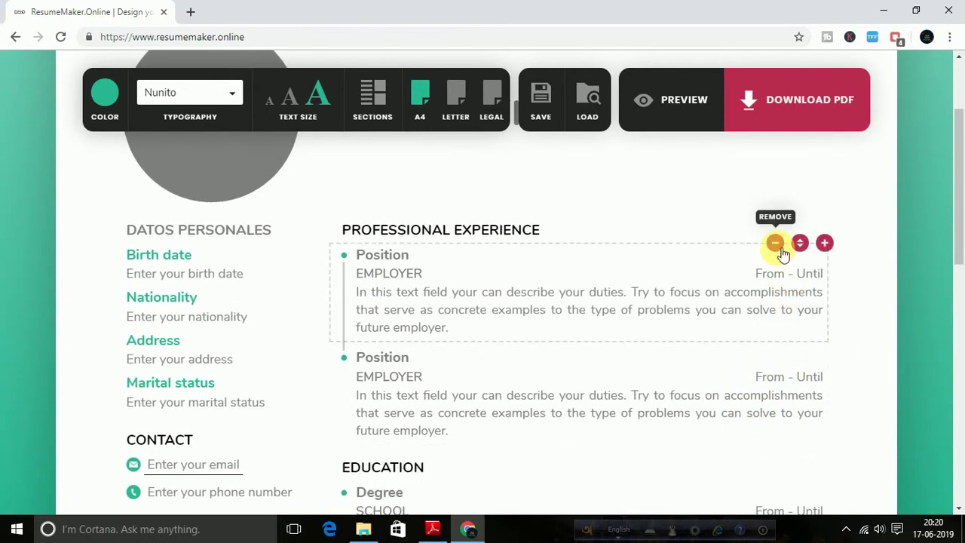
{"action": "left_click", "coordinate": [776, 242]}
{"action": "scroll", "coordinate": [626, 411], "scroll_direction": "up", "scroll_amount": 1}
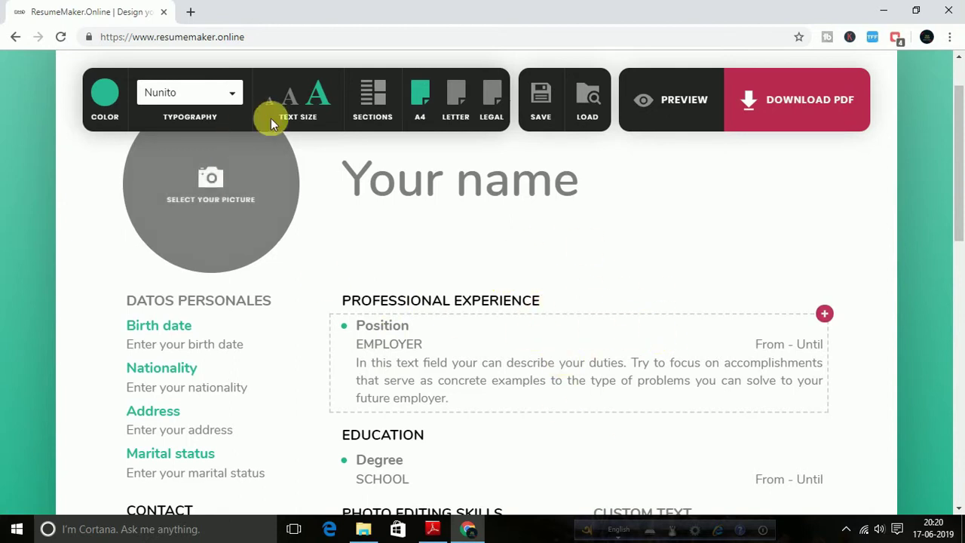
Switch off the Professional Experience section and change the page size from A4 to Letter.
{"action": "left_click", "coordinate": [375, 111]}
{"action": "left_click", "coordinate": [355, 204]}
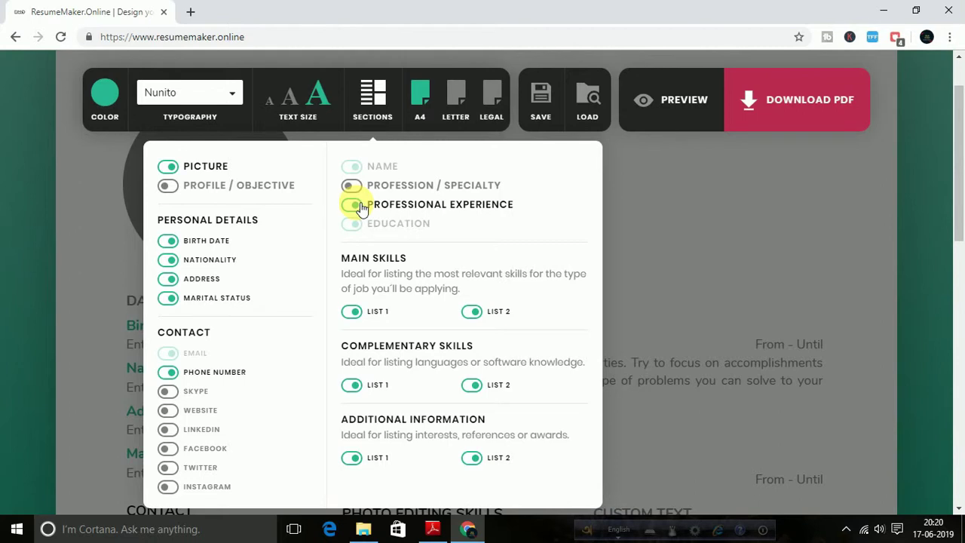
{"action": "left_click", "coordinate": [674, 234]}
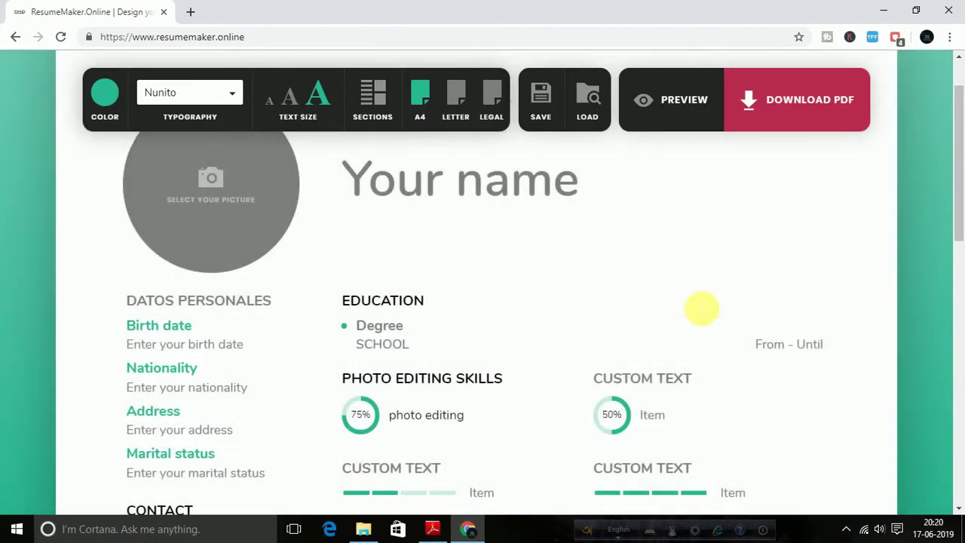
{"action": "scroll", "coordinate": [538, 324], "scroll_direction": "down", "scroll_amount": 1}
{"action": "scroll", "coordinate": [539, 327], "scroll_direction": "up", "scroll_amount": 2}
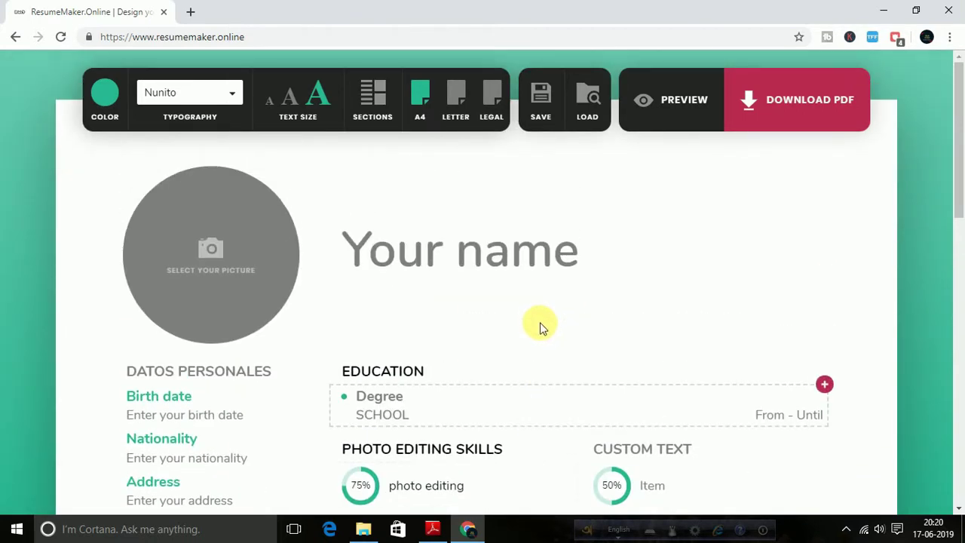
{"action": "left_click", "coordinate": [455, 102]}
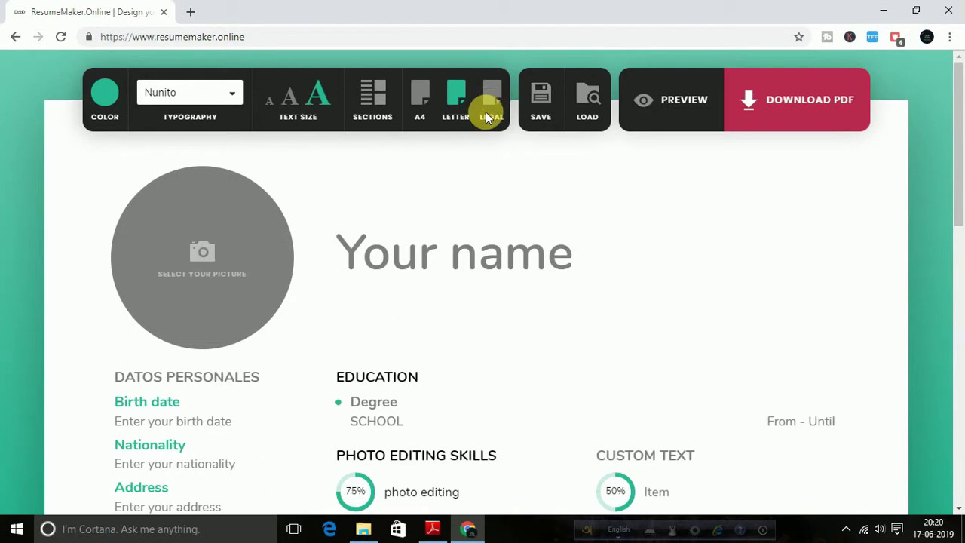
Switch the resume to A4 paper and scroll through it to review the layout.
{"action": "left_click", "coordinate": [424, 105]}
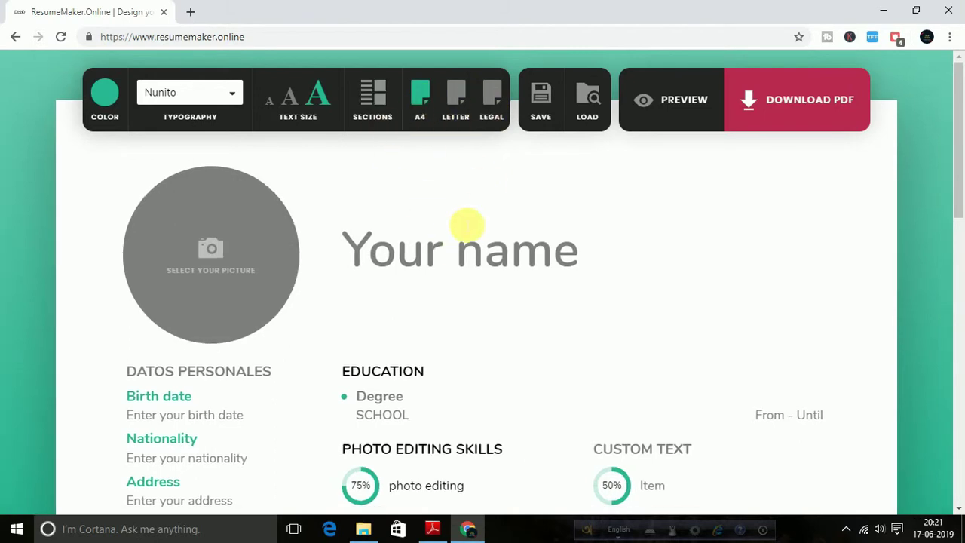
{"action": "scroll", "coordinate": [625, 308], "scroll_direction": "down", "scroll_amount": 1}
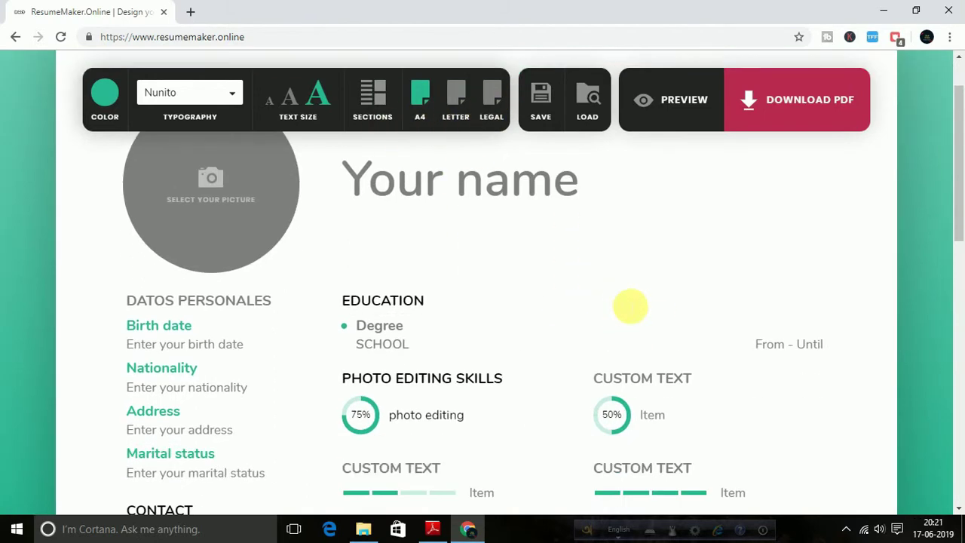
{"action": "scroll", "coordinate": [625, 308], "scroll_direction": "down", "scroll_amount": 1}
{"action": "scroll", "coordinate": [624, 306], "scroll_direction": "down", "scroll_amount": 1}
{"action": "scroll", "coordinate": [624, 306], "scroll_direction": "down", "scroll_amount": 1}
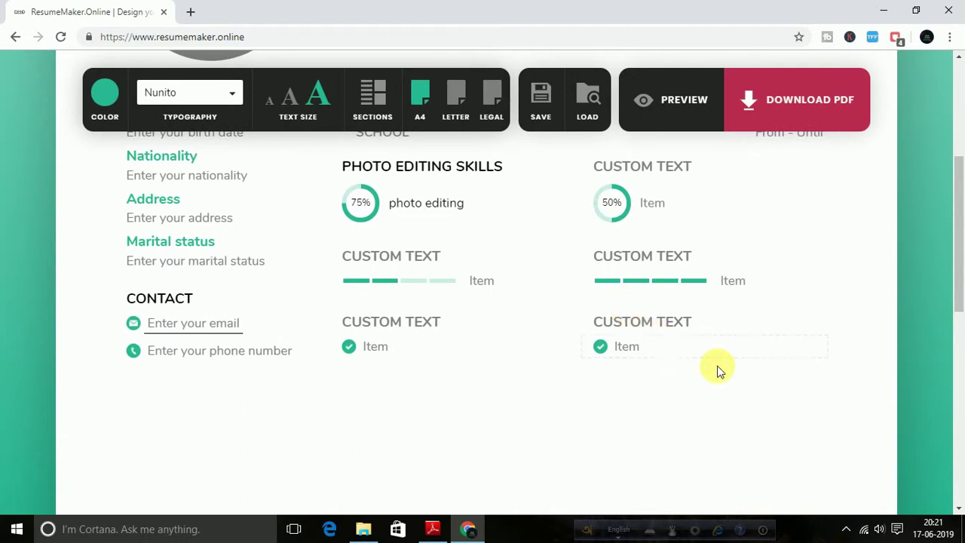
{"action": "scroll", "coordinate": [713, 374], "scroll_direction": "up", "scroll_amount": 1}
{"action": "scroll", "coordinate": [706, 381], "scroll_direction": "up", "scroll_amount": 1}
{"action": "scroll", "coordinate": [708, 385], "scroll_direction": "up", "scroll_amount": 1}
{"action": "scroll", "coordinate": [705, 386], "scroll_direction": "up", "scroll_amount": 1}
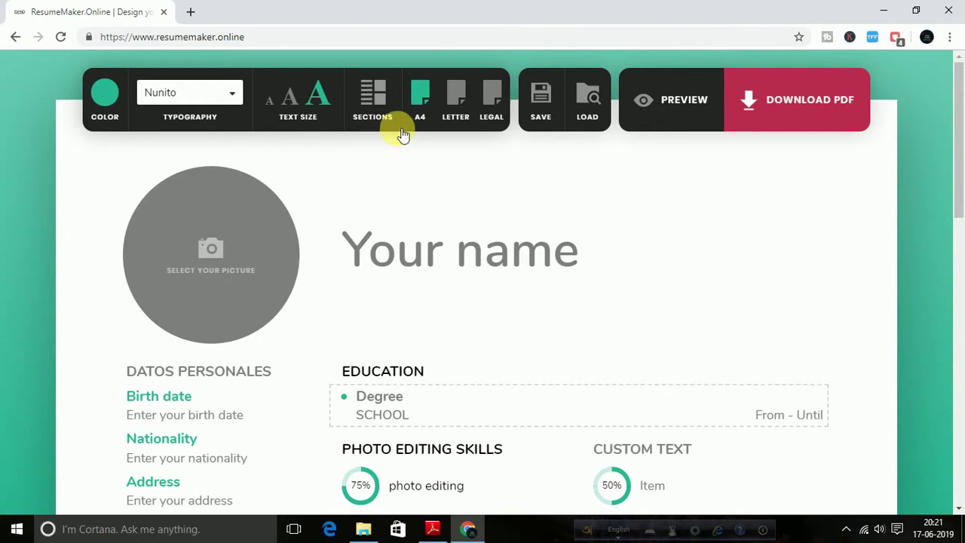
Select the Your name heading, then view the 3D preview and return to the editor.
{"action": "left_click", "coordinate": [381, 252]}
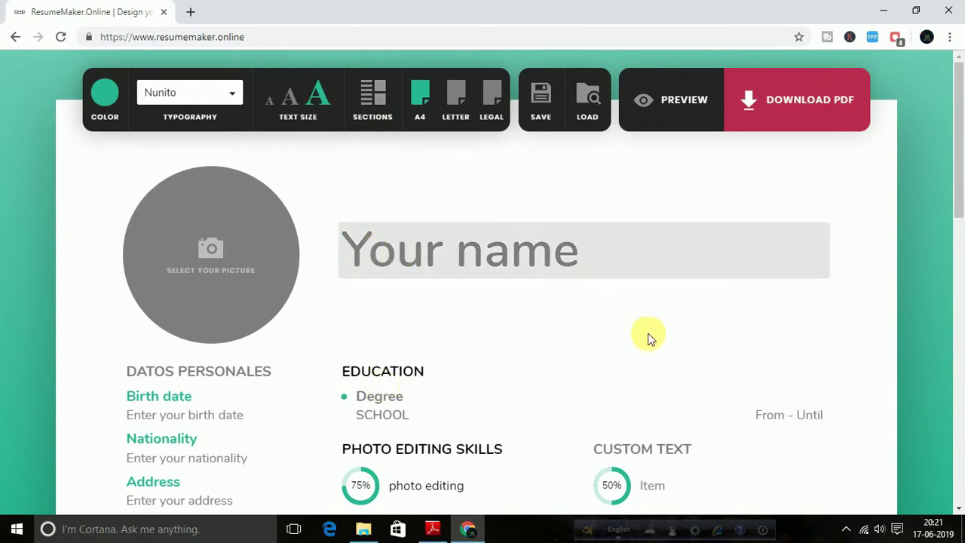
{"action": "left_click", "coordinate": [519, 337]}
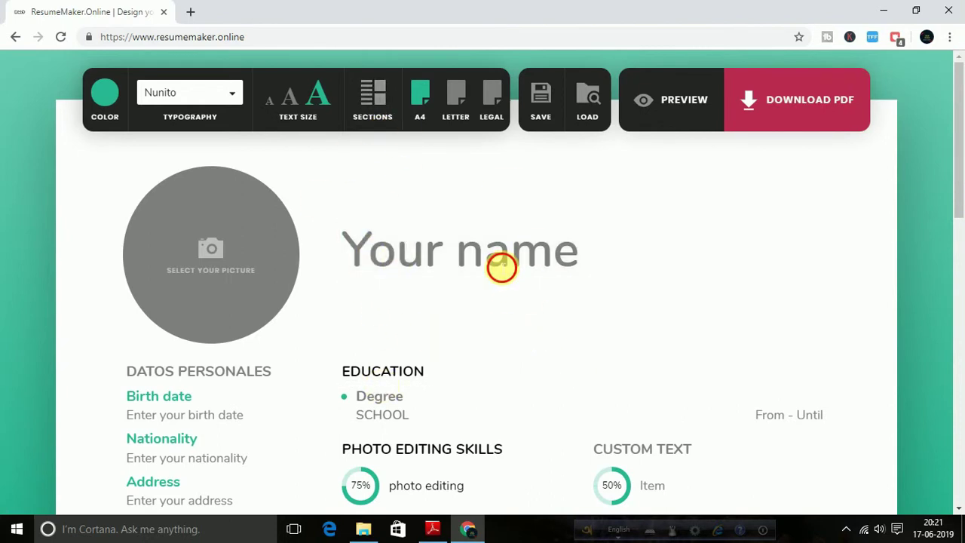
{"action": "left_click", "coordinate": [502, 264]}
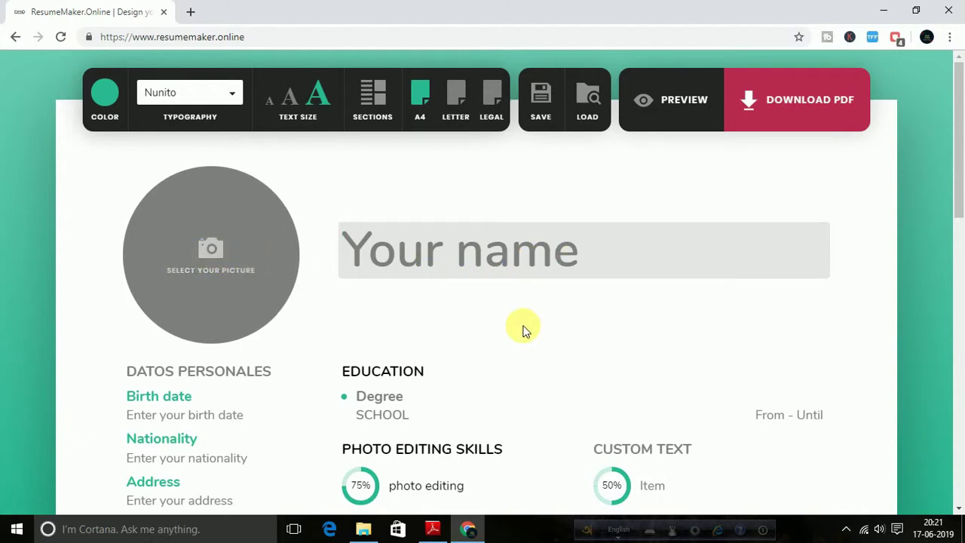
{"action": "left_click", "coordinate": [677, 106]}
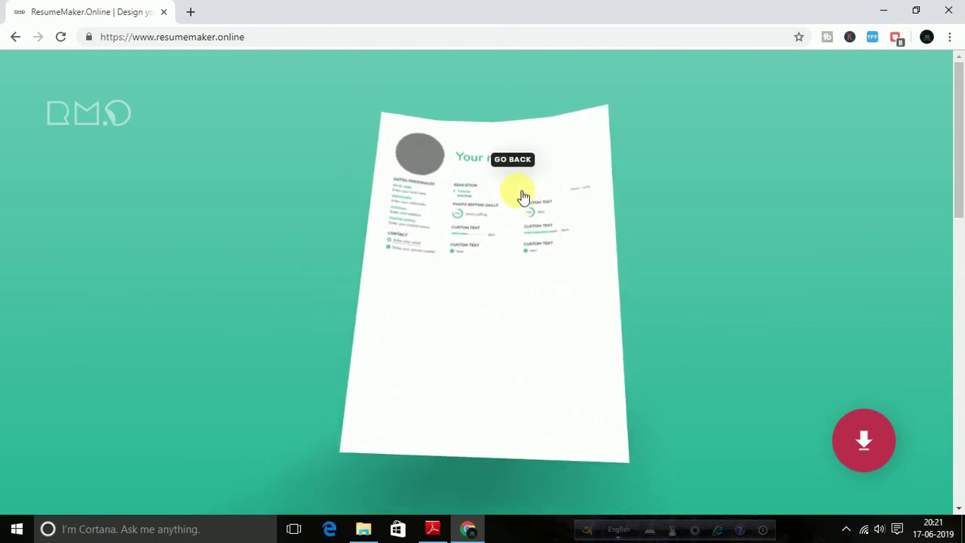
{"action": "left_click", "coordinate": [458, 394]}
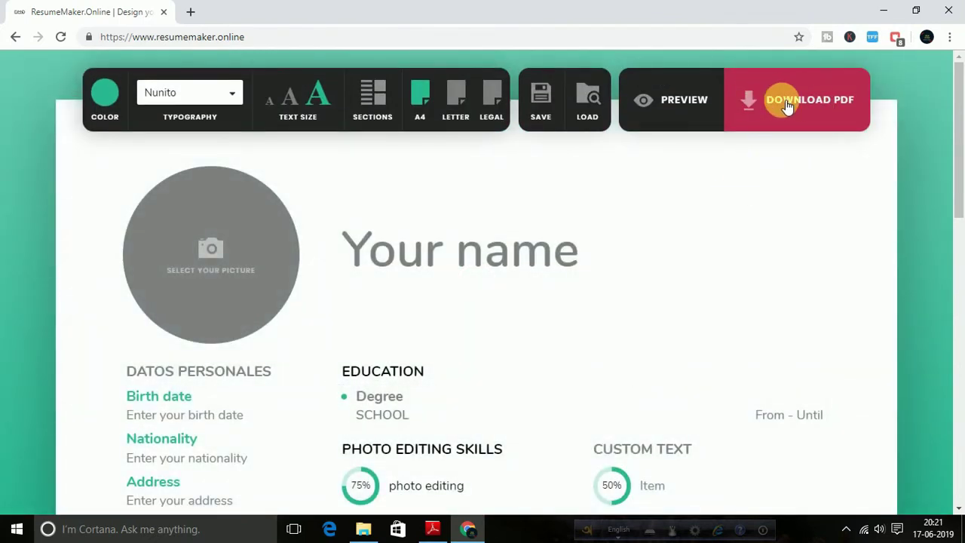
Download the resume as _CV.pdf and dismiss the donation prompt.
{"action": "left_click", "coordinate": [787, 105]}
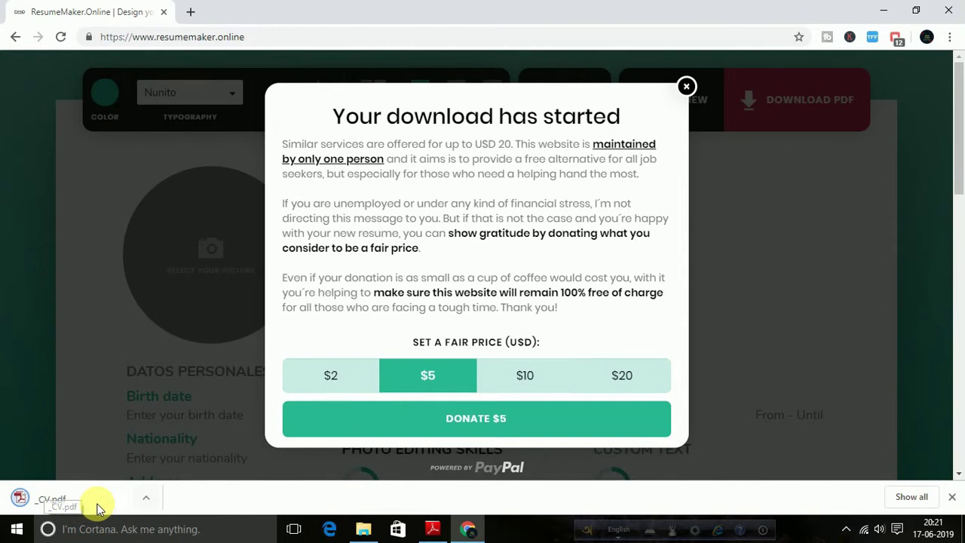
{"action": "left_click", "coordinate": [686, 86]}
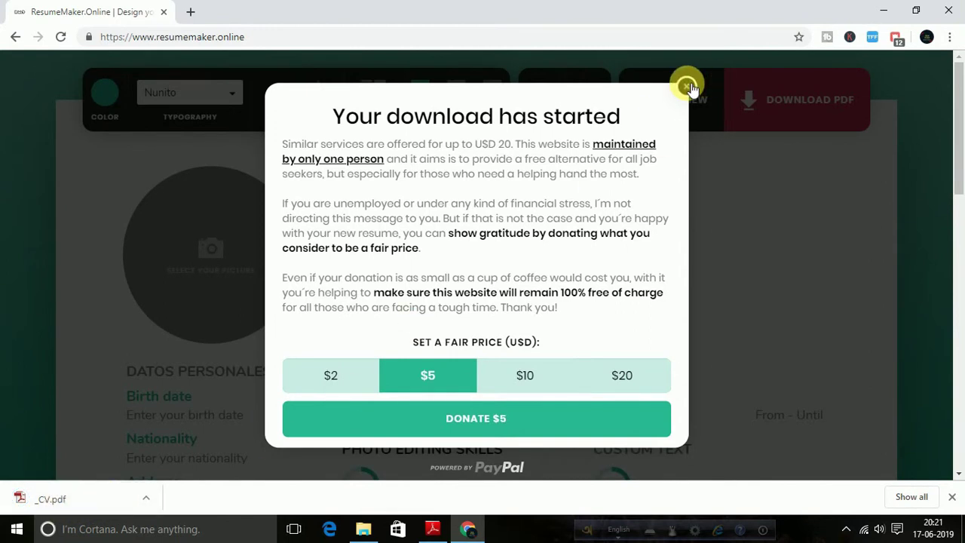
{"action": "left_click", "coordinate": [688, 87]}
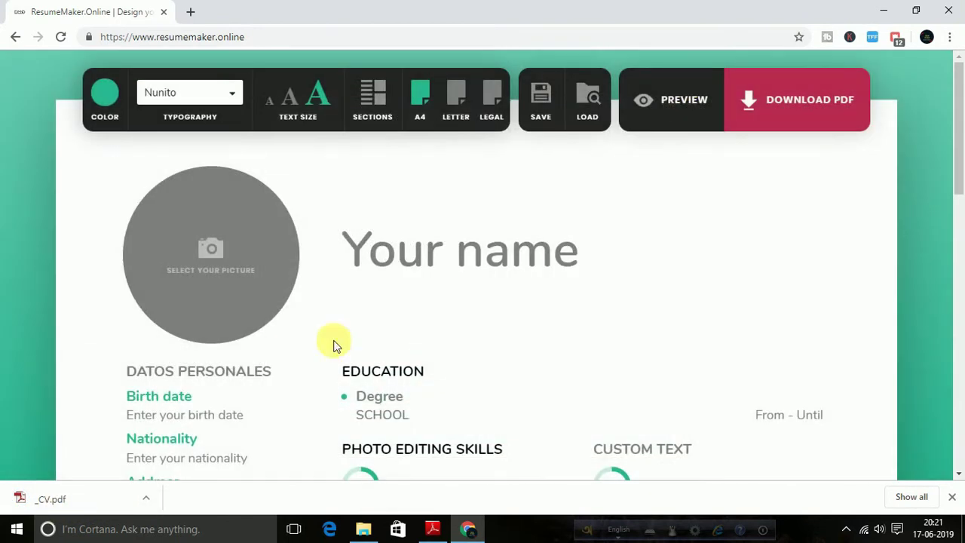
Open the downloaded _CV.pdf to check it, then close Chrome and switch to Adobe Reader.
{"action": "left_click", "coordinate": [66, 498]}
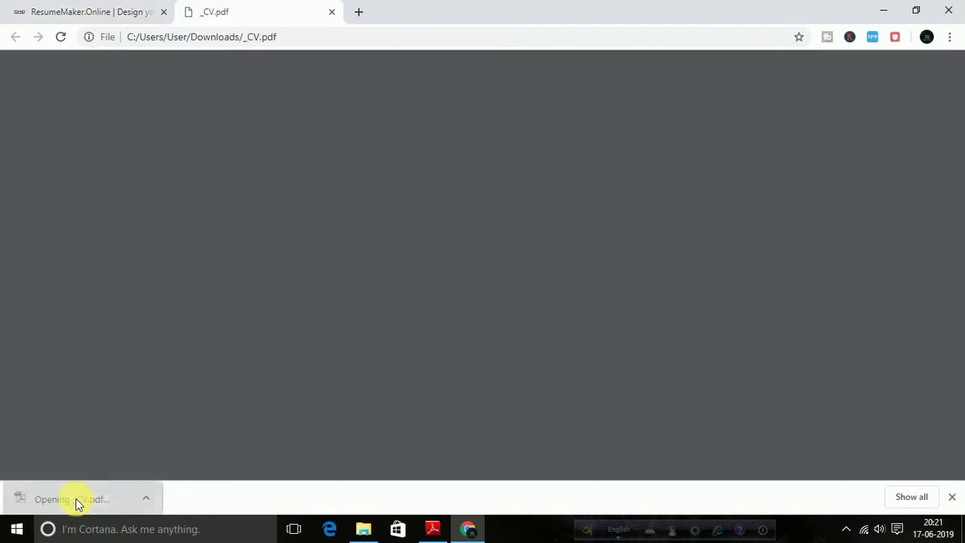
{"action": "scroll", "coordinate": [459, 303], "scroll_direction": "down", "scroll_amount": 2}
{"action": "scroll", "coordinate": [503, 295], "scroll_direction": "down", "scroll_amount": 4}
{"action": "scroll", "coordinate": [515, 304], "scroll_direction": "up", "scroll_amount": 3}
{"action": "scroll", "coordinate": [515, 304], "scroll_direction": "up", "scroll_amount": 3}
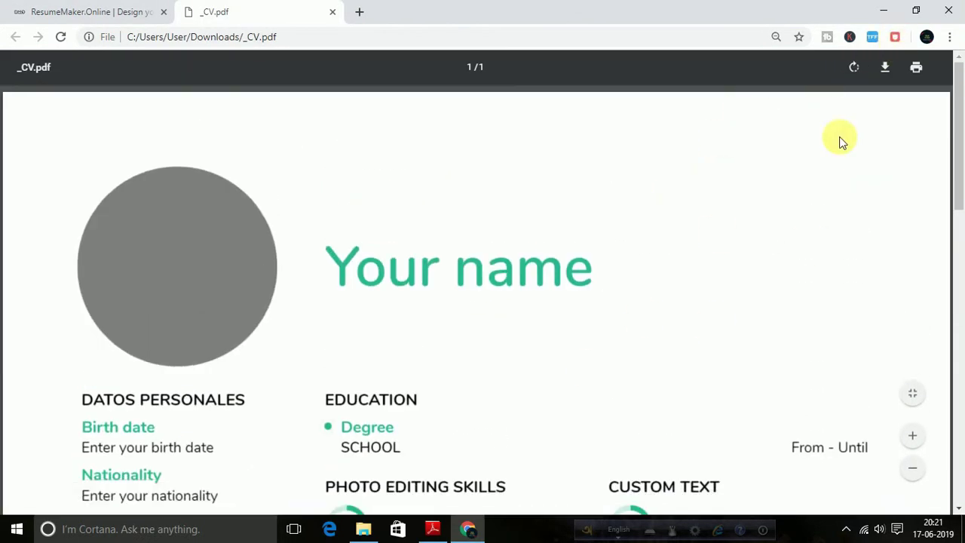
{"action": "left_click", "coordinate": [946, 13]}
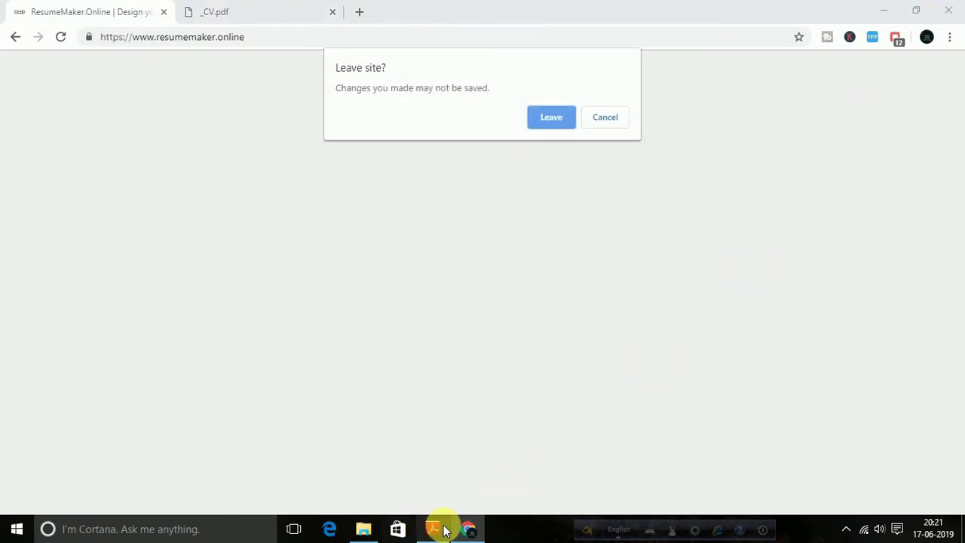
{"action": "left_click", "coordinate": [436, 529]}
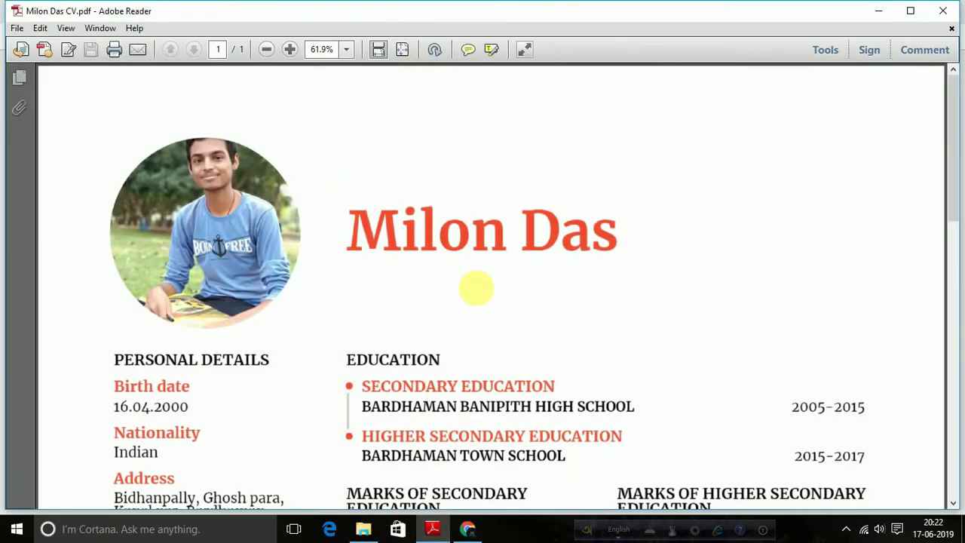
Scroll through the red-themed example CV's photo, personal details, education, marks and contact sections.
{"action": "scroll", "coordinate": [585, 250], "scroll_direction": "down", "scroll_amount": 2}
{"action": "scroll", "coordinate": [586, 247], "scroll_direction": "down", "scroll_amount": 1}
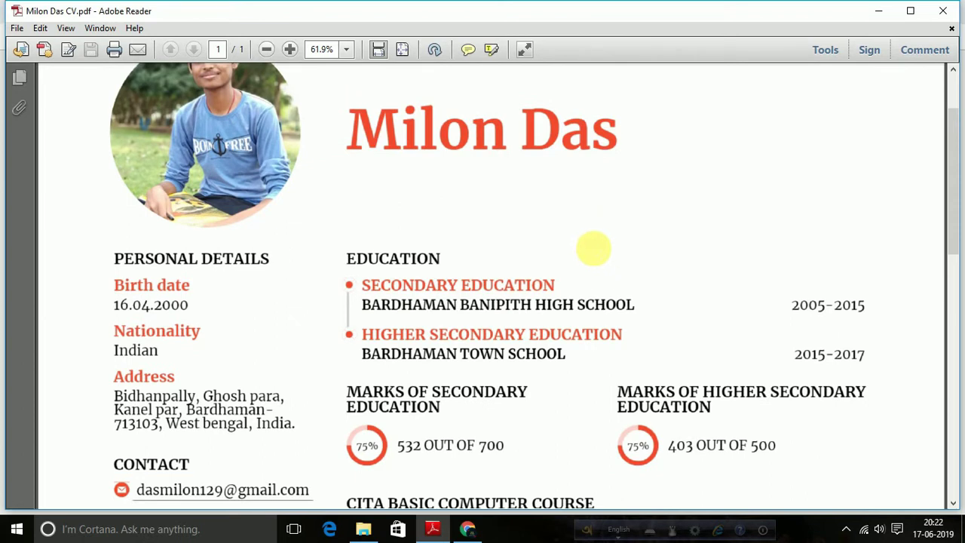
{"action": "scroll", "coordinate": [596, 250], "scroll_direction": "down", "scroll_amount": 1}
{"action": "scroll", "coordinate": [596, 264], "scroll_direction": "down", "scroll_amount": 2}
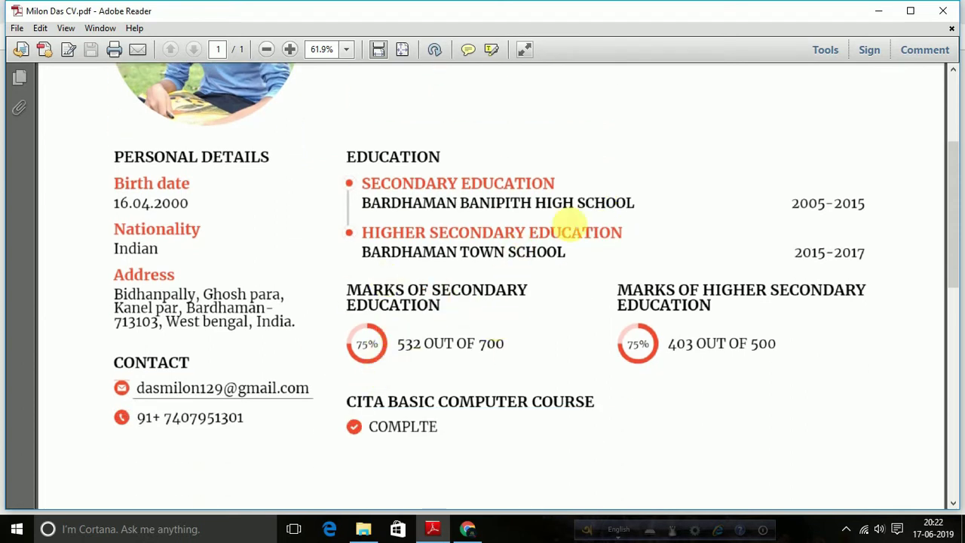
{"action": "scroll", "coordinate": [570, 223], "scroll_direction": "up", "scroll_amount": 4}
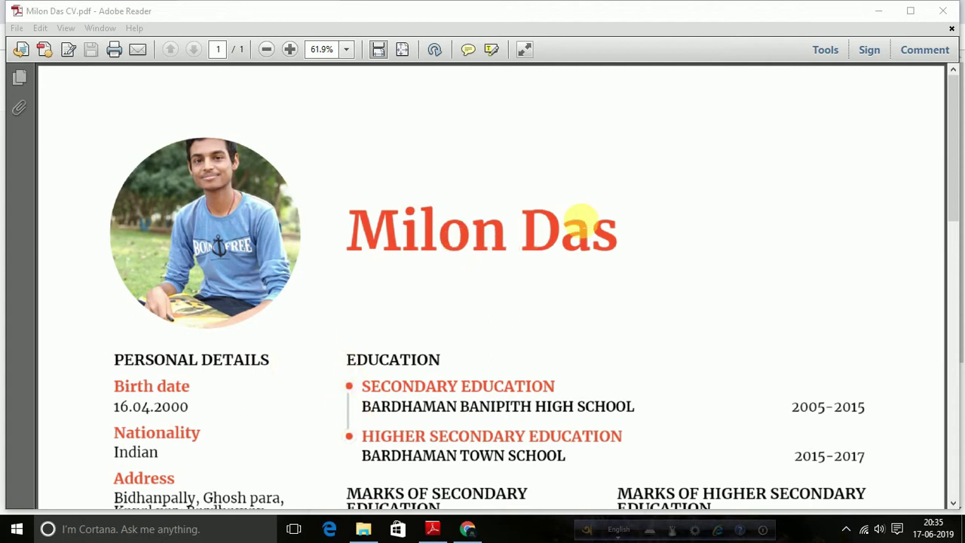
{"action": "scroll", "coordinate": [592, 220], "scroll_direction": "down", "scroll_amount": 2}
{"action": "scroll", "coordinate": [592, 220], "scroll_direction": "down", "scroll_amount": 2}
{"action": "scroll", "coordinate": [551, 279], "scroll_direction": "up", "scroll_amount": 1}
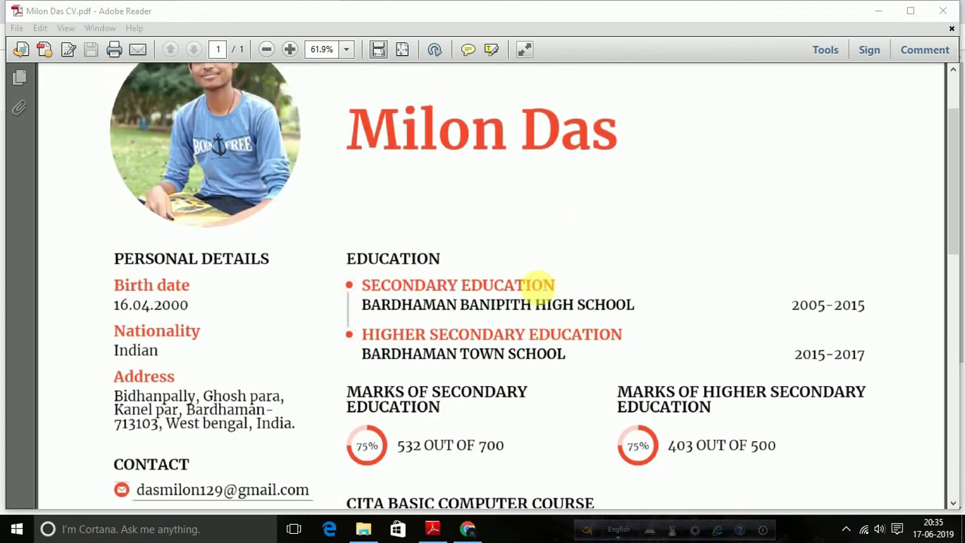
{"action": "scroll", "coordinate": [537, 285], "scroll_direction": "up", "scroll_amount": 2}
{"action": "scroll", "coordinate": [537, 285], "scroll_direction": "up", "scroll_amount": 1}
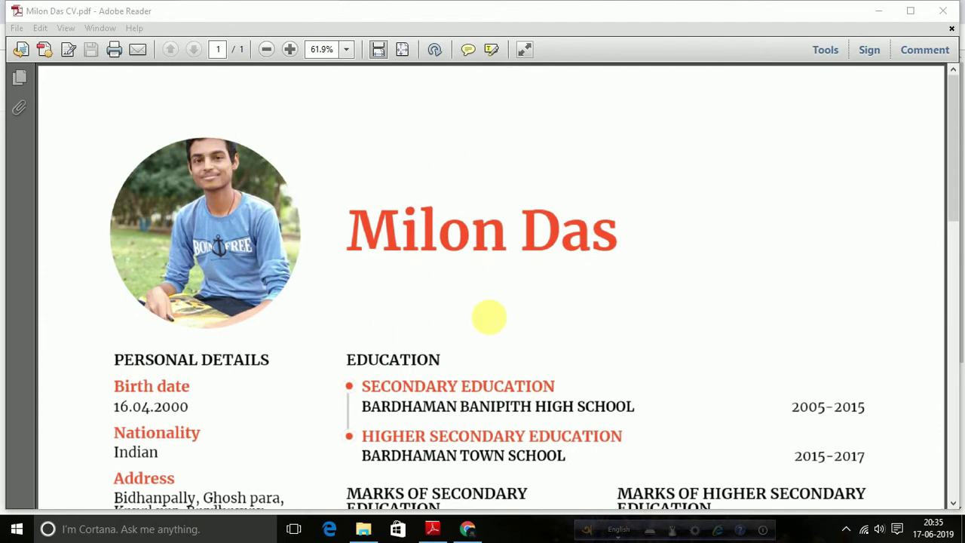